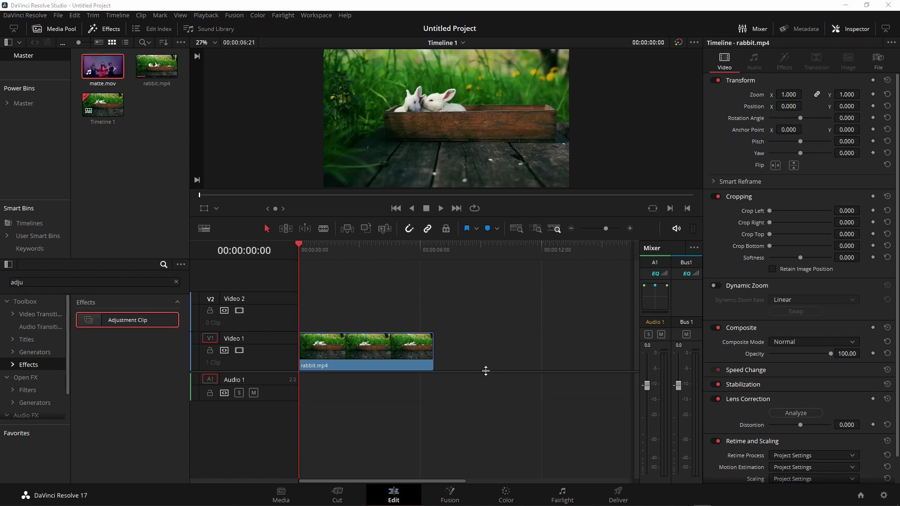
Move the playhead to 00:00:02:04 and open the rabbit.mp4 clip on the Fusion page
drag(306, 249, 342, 265)
click(345, 352)
click(449, 495)
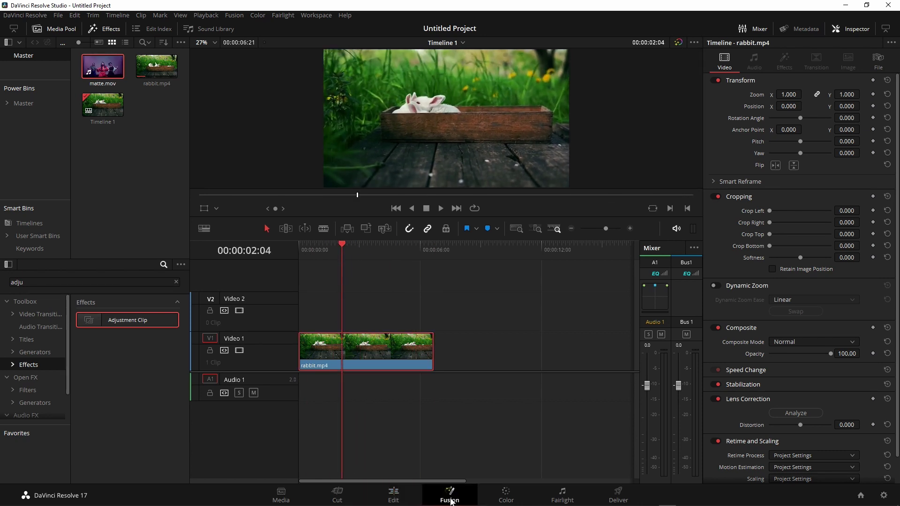
Disconnect MediaIn1 from MediaOut1 and move the two nodes well apart in the node graph
drag(321, 405, 296, 409)
click(295, 412)
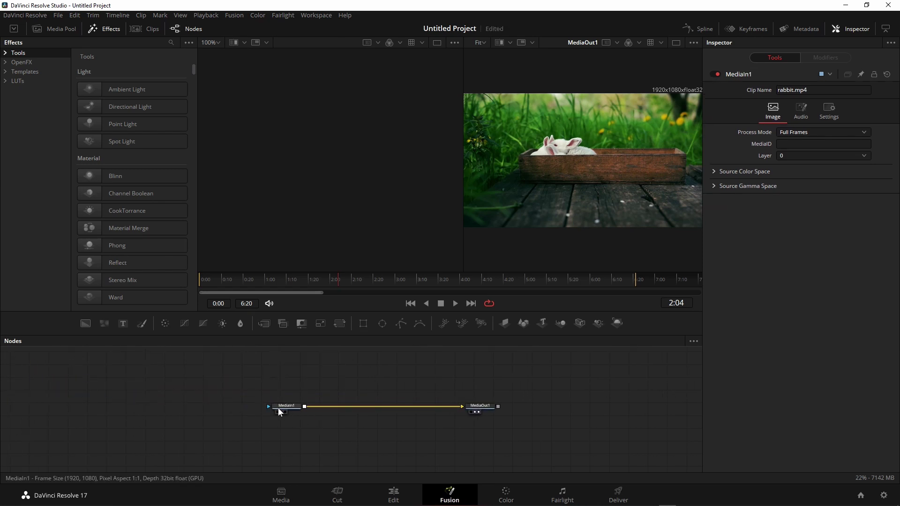
drag(291, 412, 286, 402)
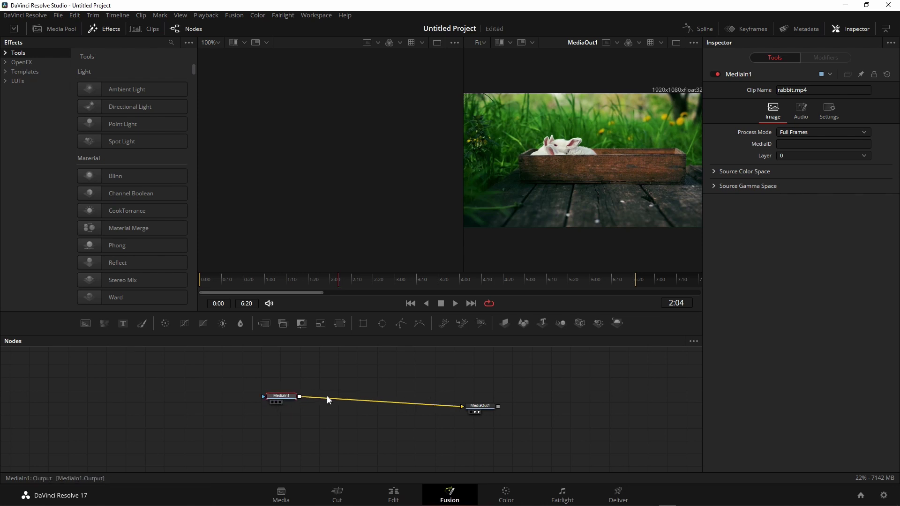
drag(446, 404, 182, 376)
drag(479, 409, 480, 417)
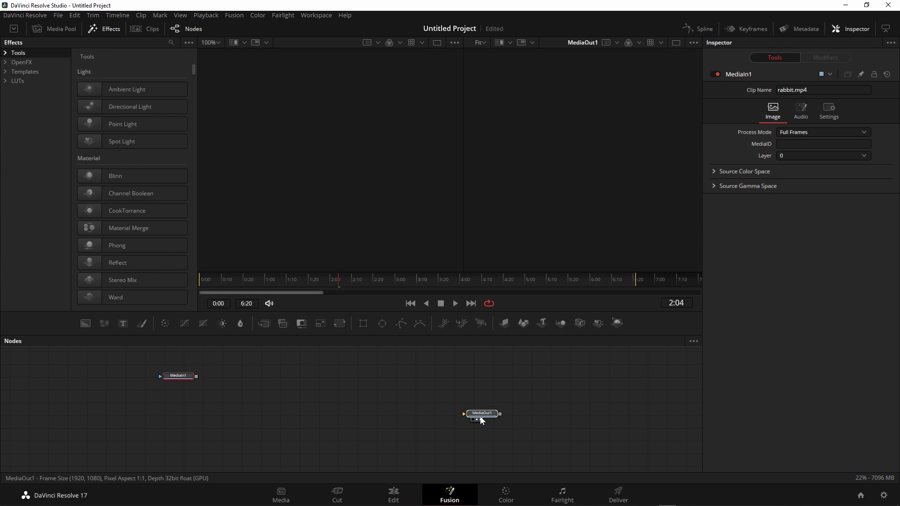
Add a Background node below MediaIn1 and connect its output to MediaOut1
mouse_move(171, 380)
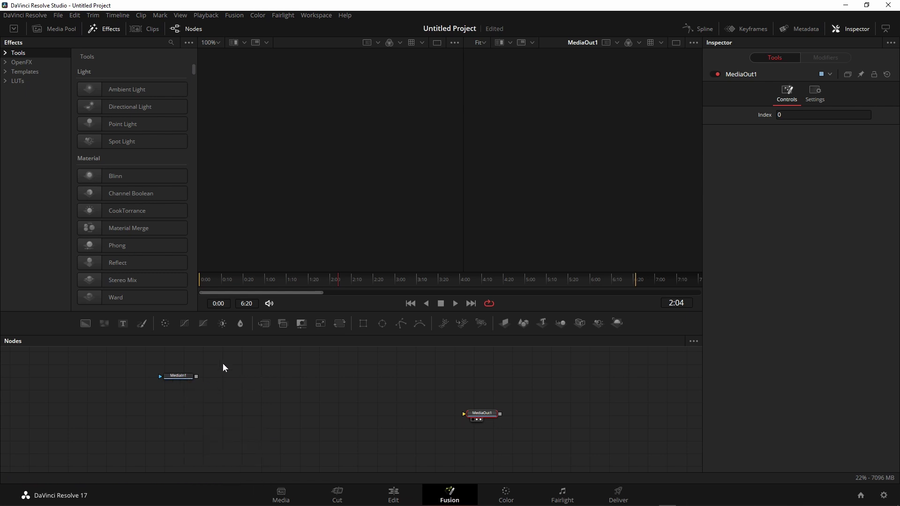
drag(86, 323, 152, 414)
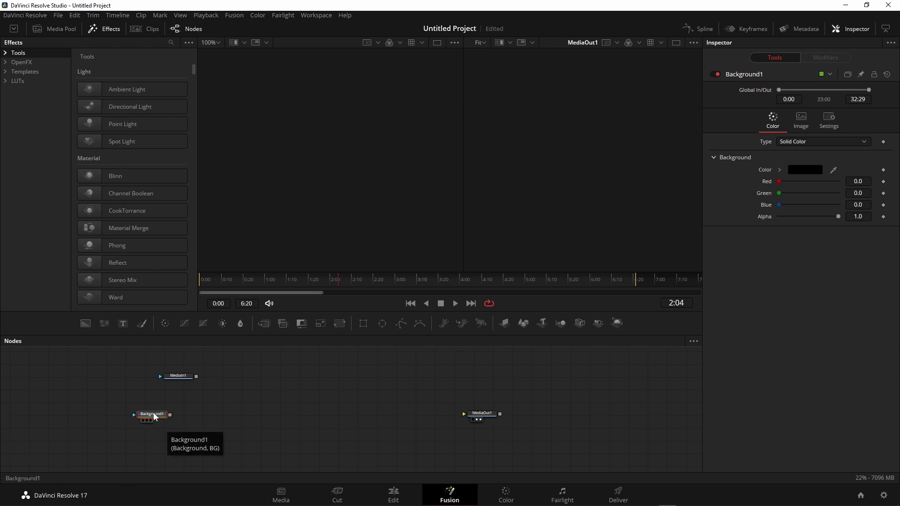
drag(170, 416, 488, 416)
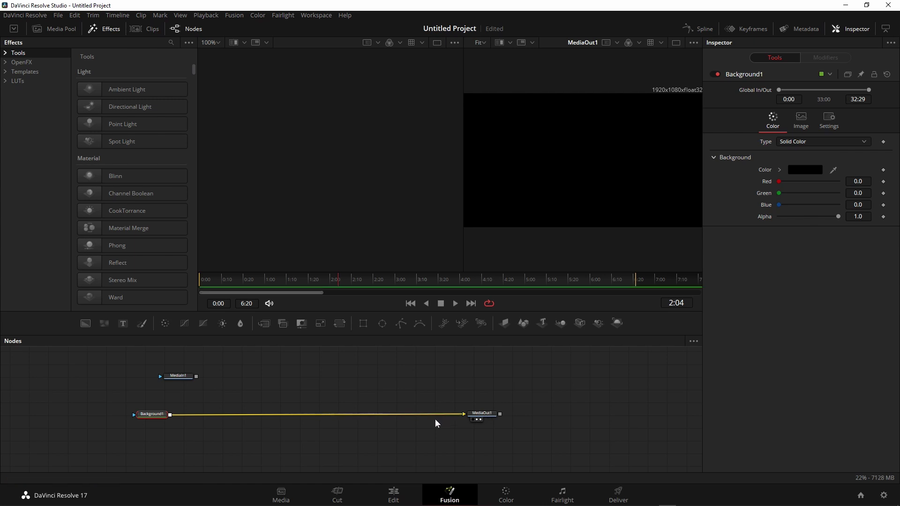
drag(415, 392, 426, 422)
Add a Resize node after MediaIn1 and display its output in the first viewer
drag(201, 409, 218, 399)
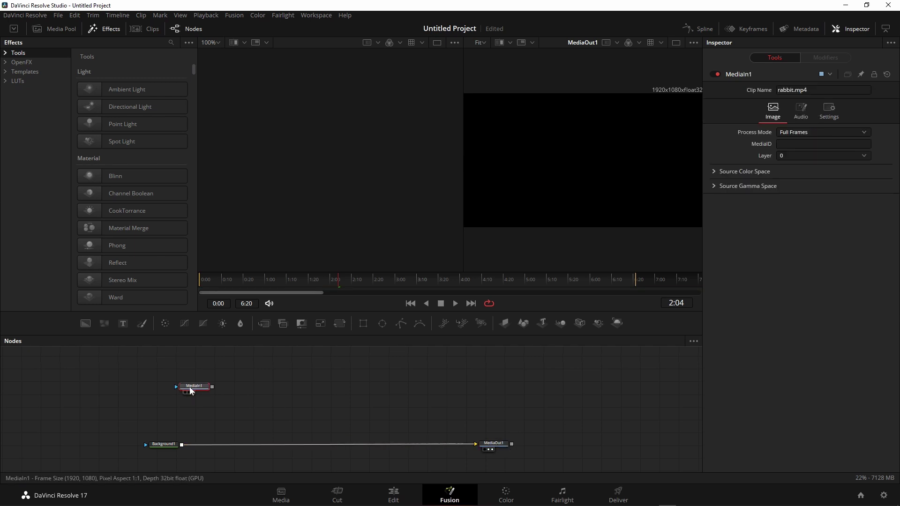
key(shift+space)
text(resi)
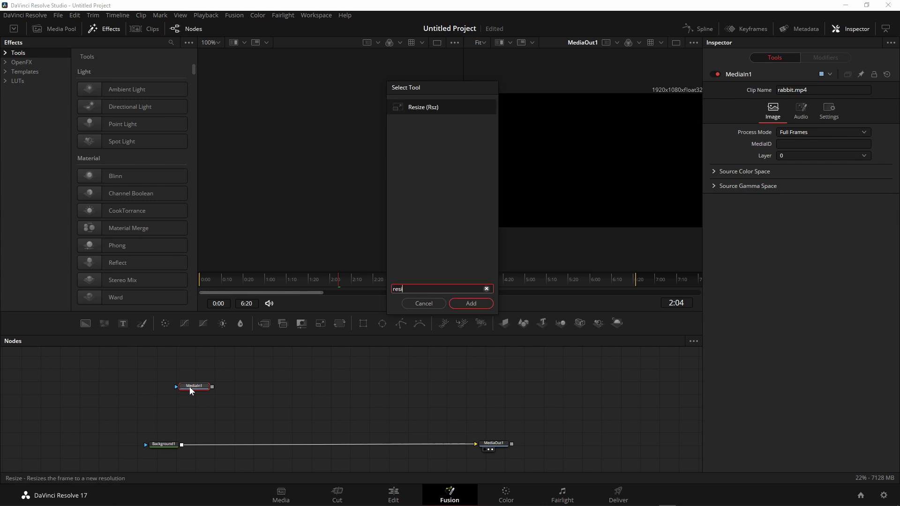
key(Return)
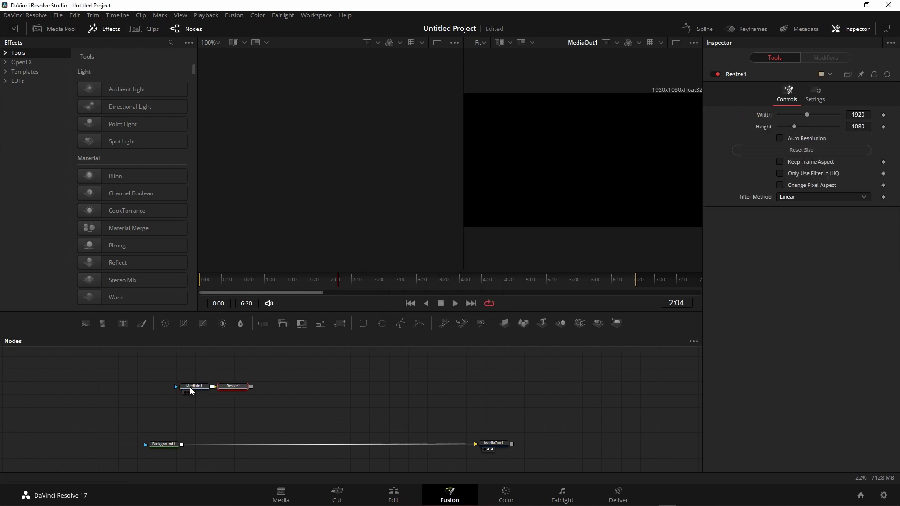
drag(234, 389, 257, 390)
key(1)
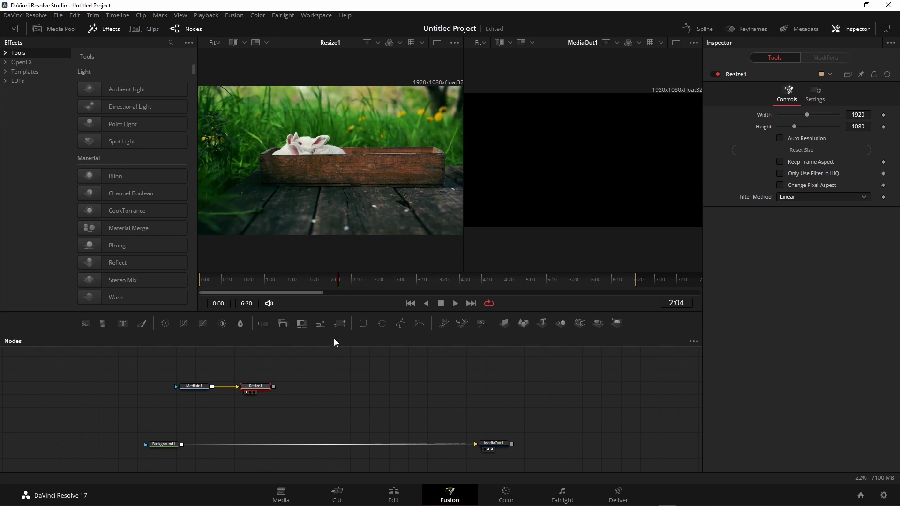
Reposition the MediaIn1 and Resize1 nodes above the Background node, leaving room after them for more nodes
mouse_move(194, 388)
mouse_down()
mouse_move(217, 351)
mouse_move(187, 388)
mouse_up()
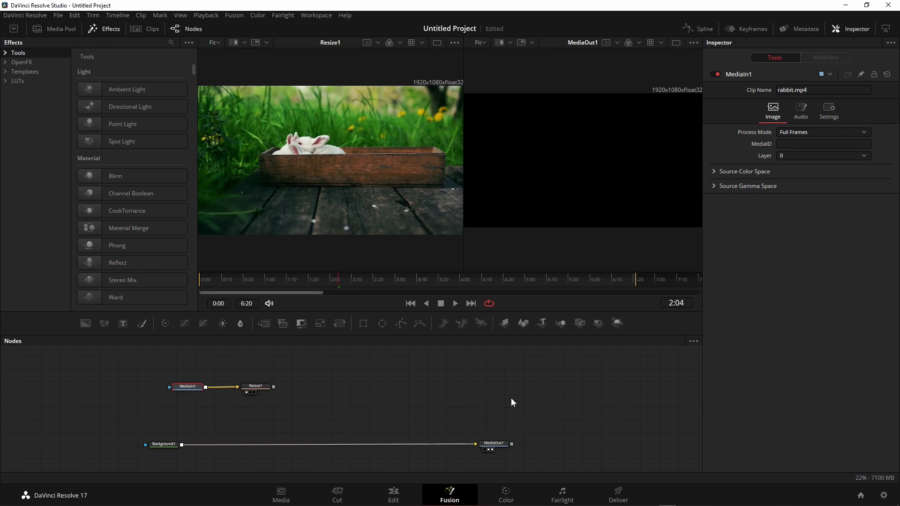
drag(155, 371, 253, 399)
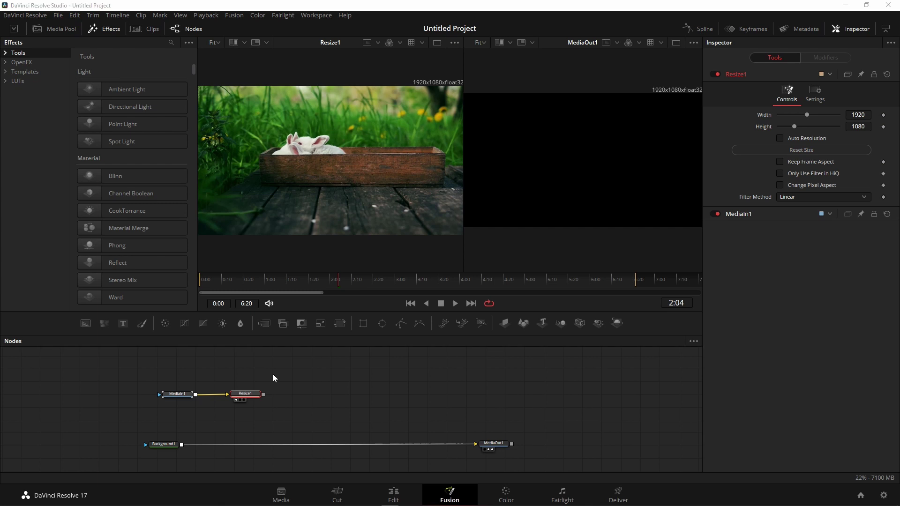
drag(251, 395, 245, 396)
click(246, 395)
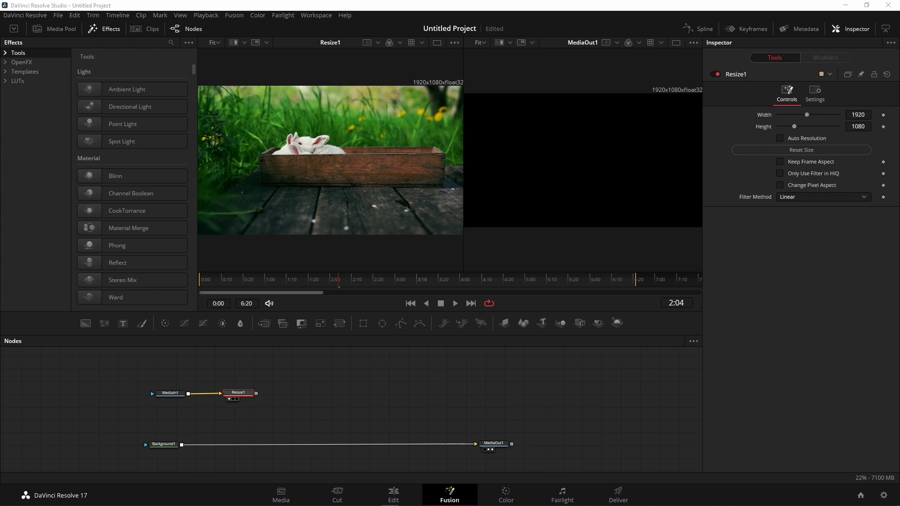
drag(246, 396, 237, 396)
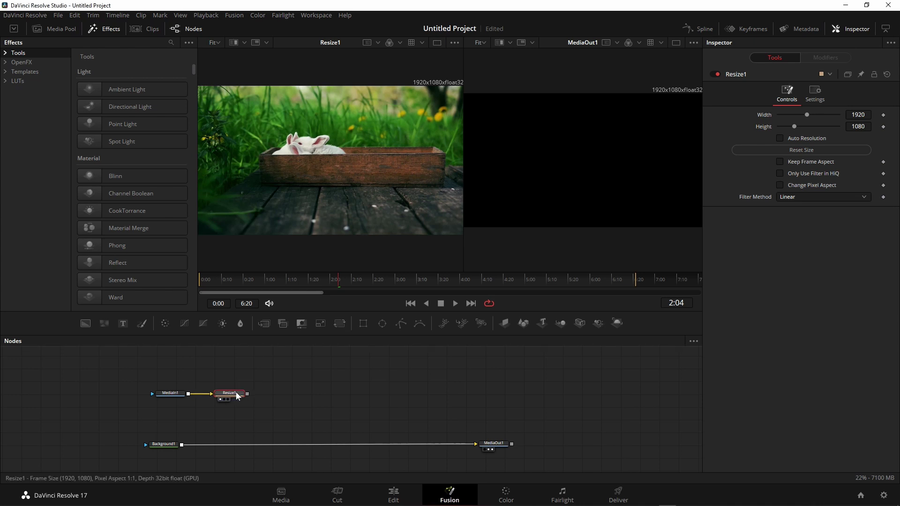
key(shift+space)
text(resi)
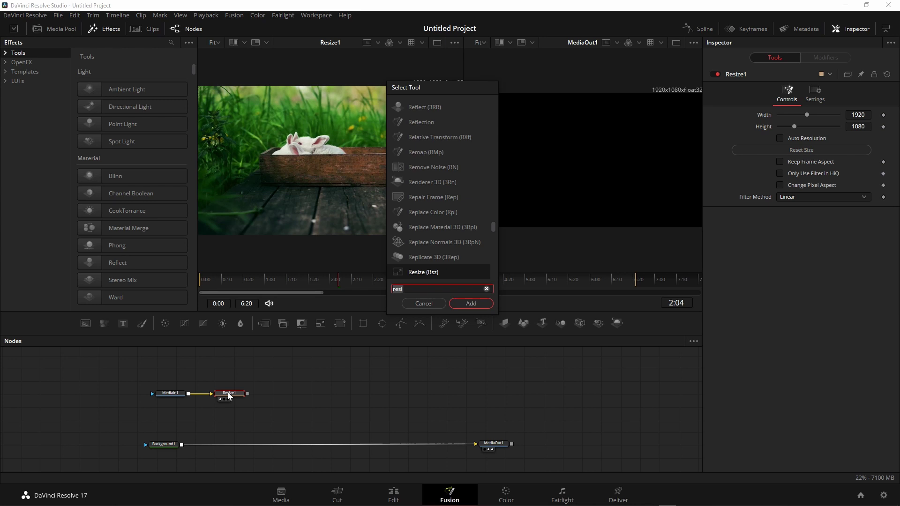
click(424, 303)
Add a BrightnessContrast node after Resize1 in the chain
drag(223, 324, 284, 390)
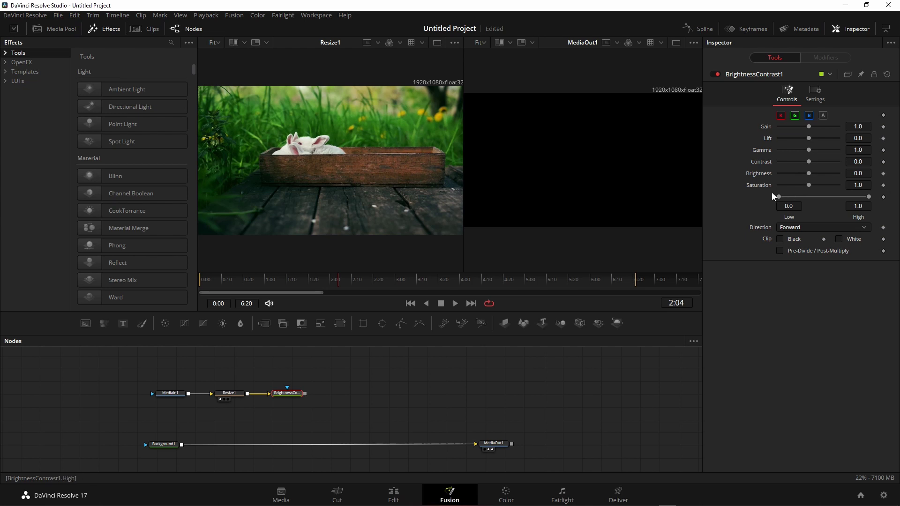
drag(291, 397, 294, 398)
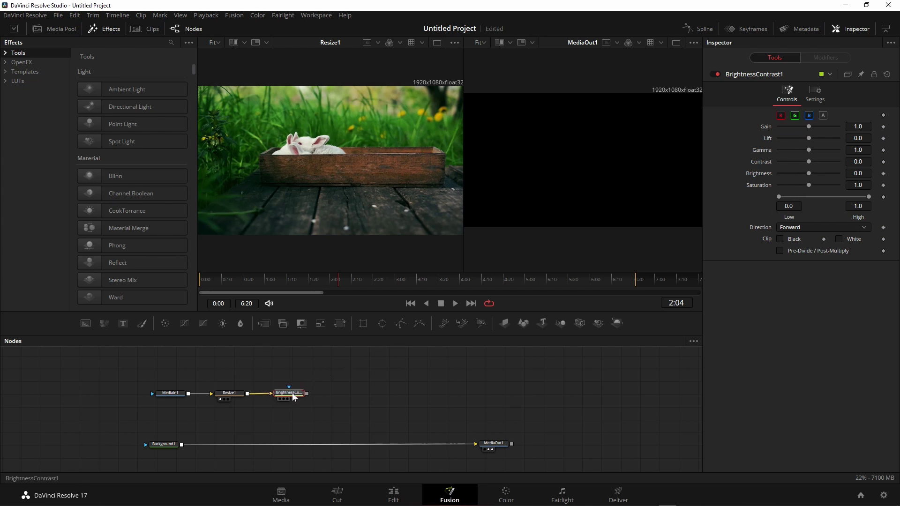
Find the Posterize template by searching the effects for "poster", add it after the BrightnessContrast node, and close the search
click(112, 32)
click(109, 31)
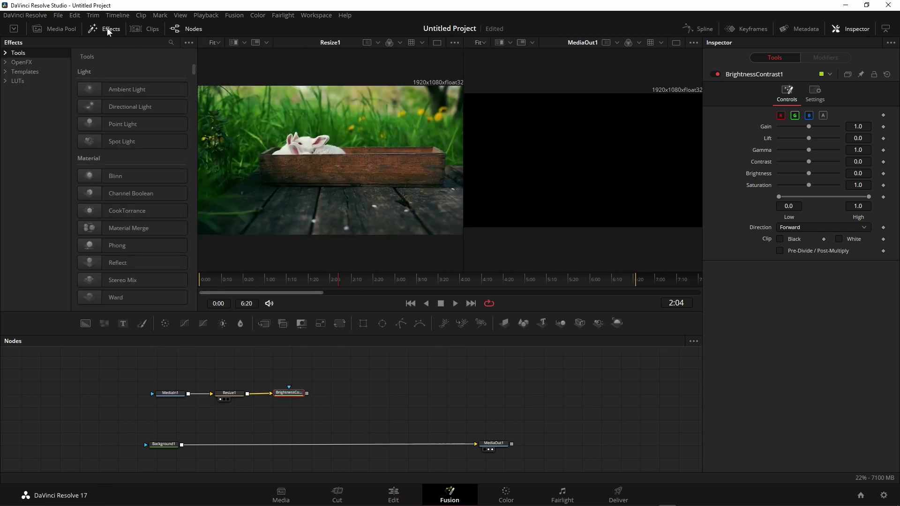
click(171, 42)
text(poster)
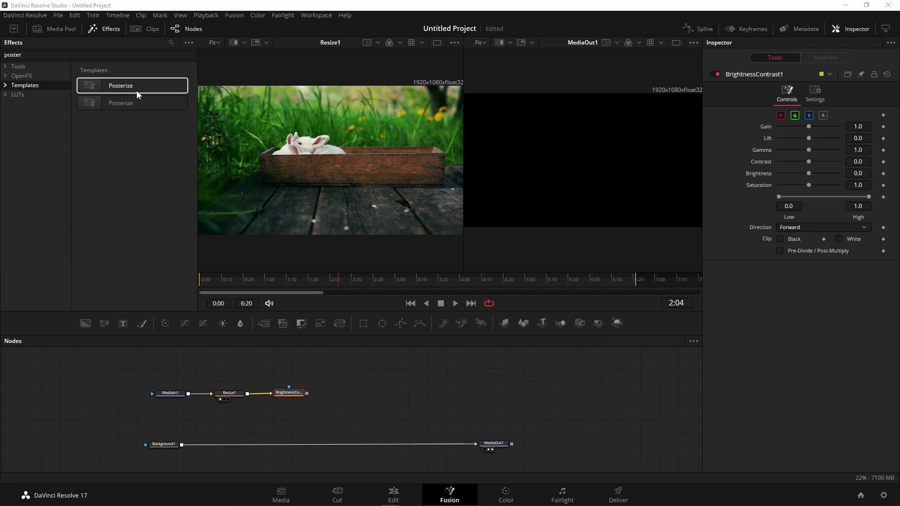
click(6, 85)
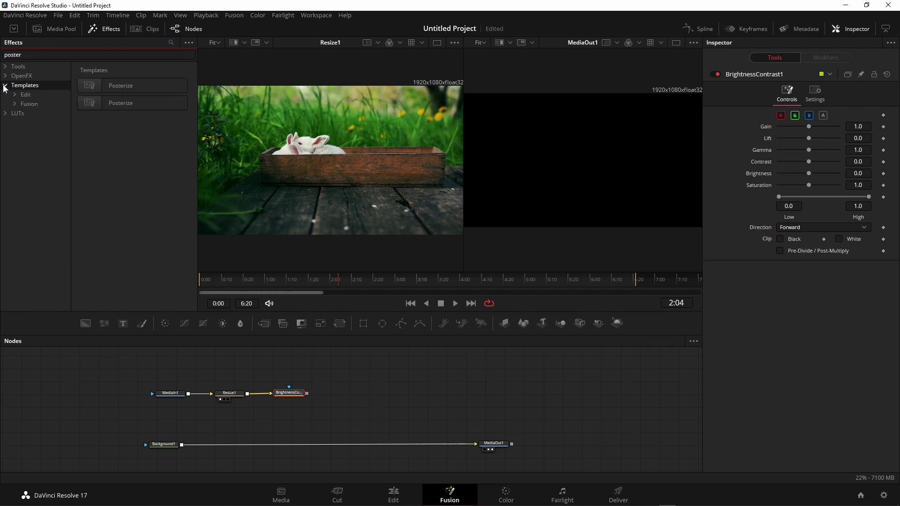
double_click(101, 85)
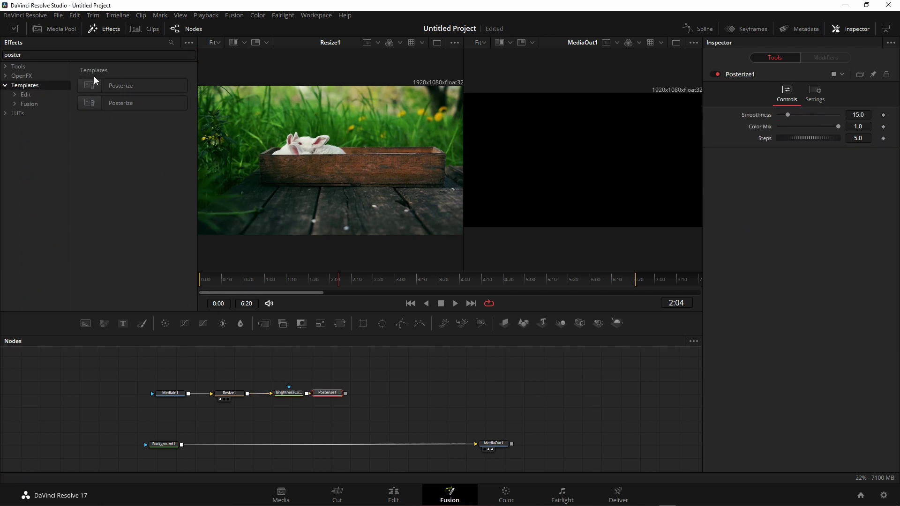
click(54, 53)
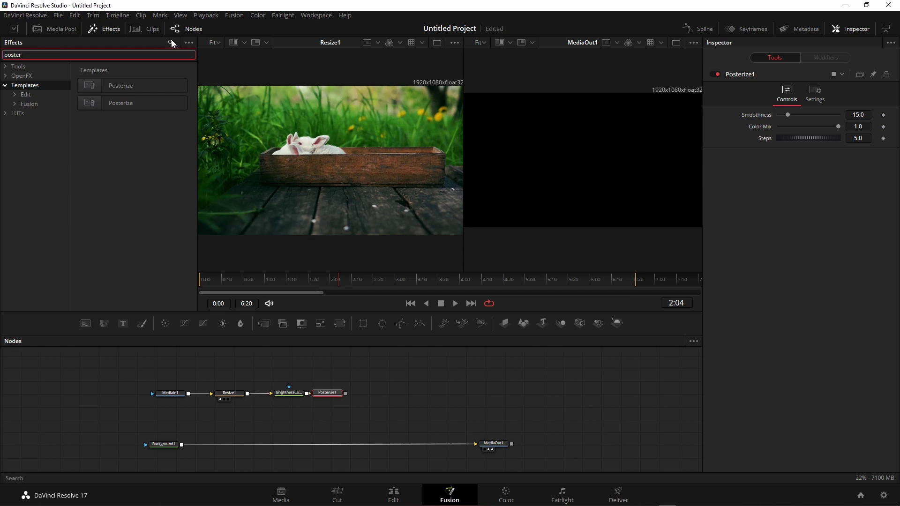
click(171, 43)
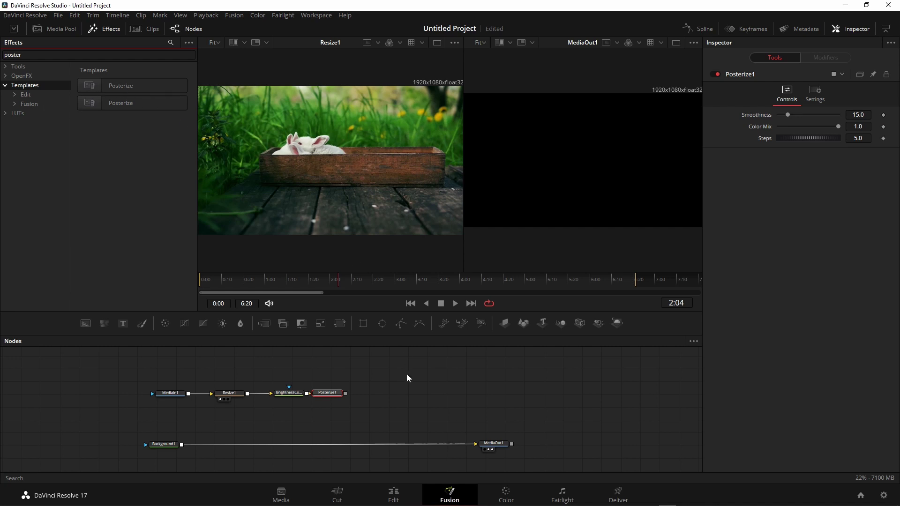
Space the Posterize node out, show it in the first viewer, and raise its Steps to 20.319
drag(331, 397, 355, 398)
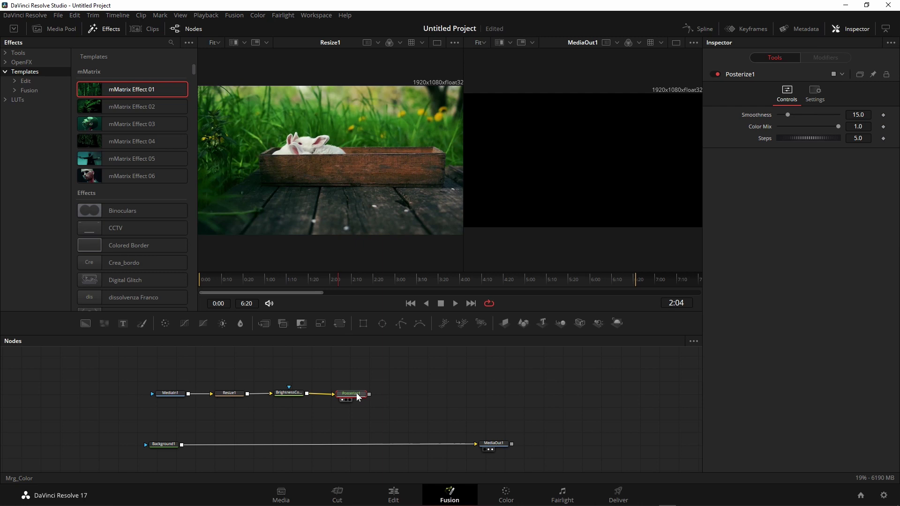
key(1)
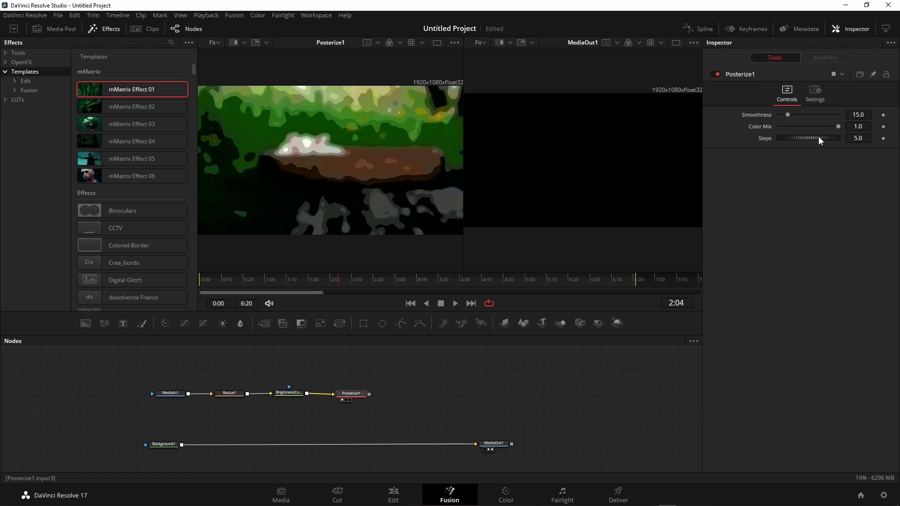
drag(816, 137, 899, 139)
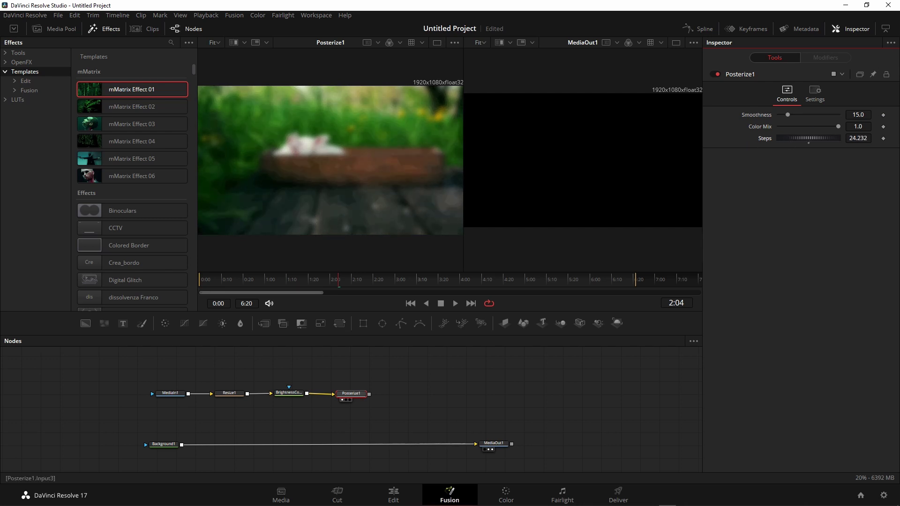
drag(809, 138, 852, 138)
Raise the Gain of the BrightnessContrast node slightly above 1.0
click(290, 396)
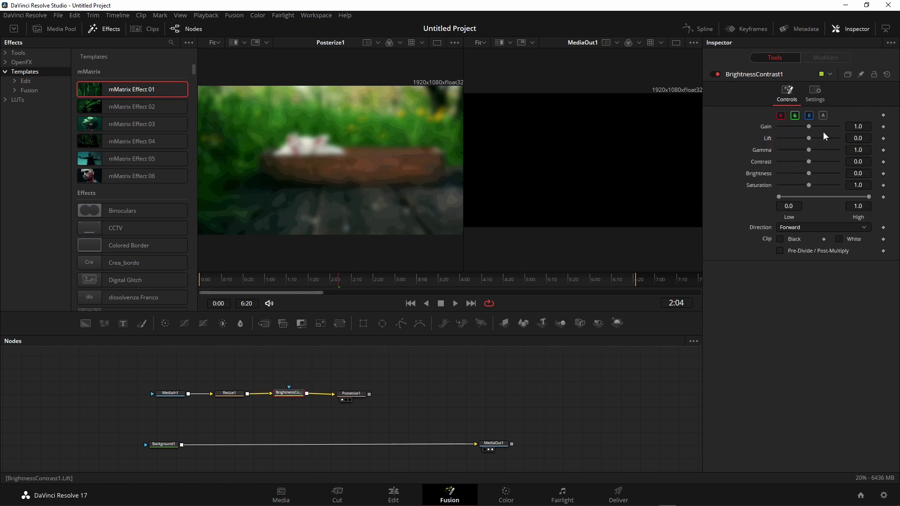
mouse_move(809, 126)
mouse_down()
mouse_move(834, 127)
mouse_move(803, 131)
mouse_move(811, 130)
mouse_up()
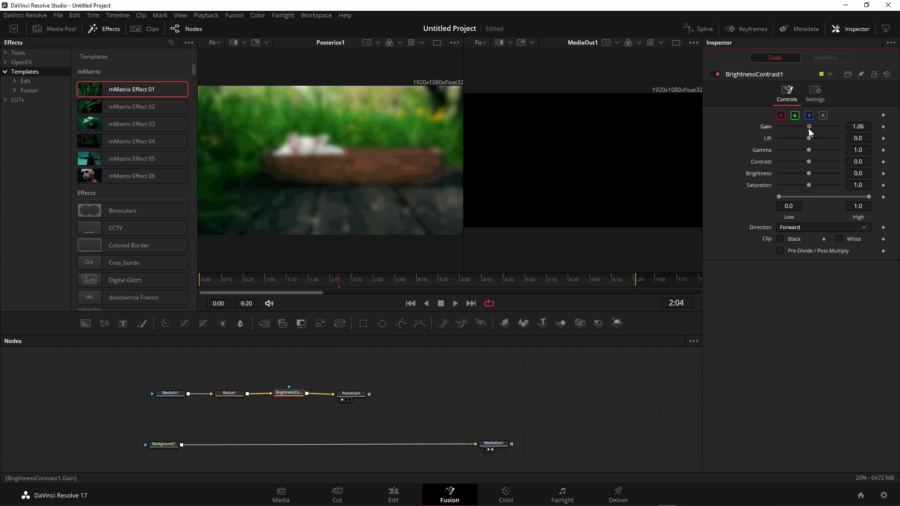
Set the Posterize node's Smoothness to 0.0 and nudge the node further along the chain
click(355, 394)
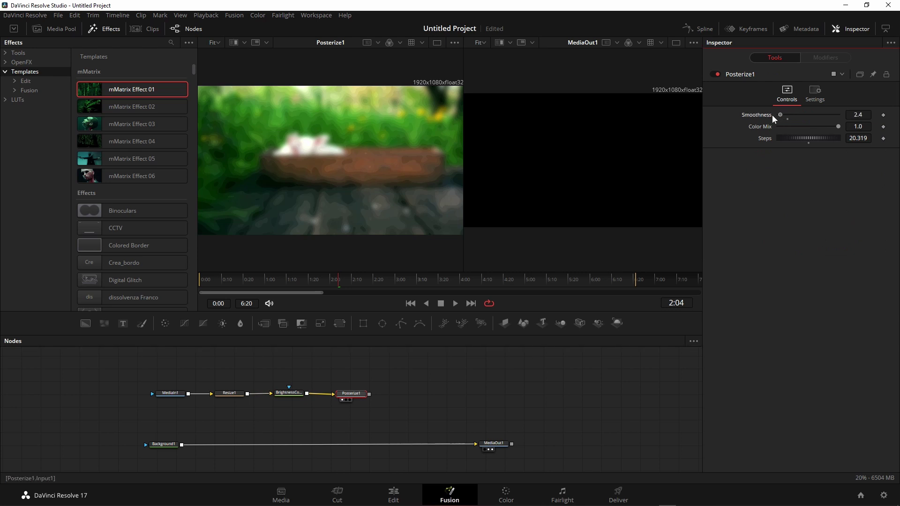
drag(777, 118, 759, 117)
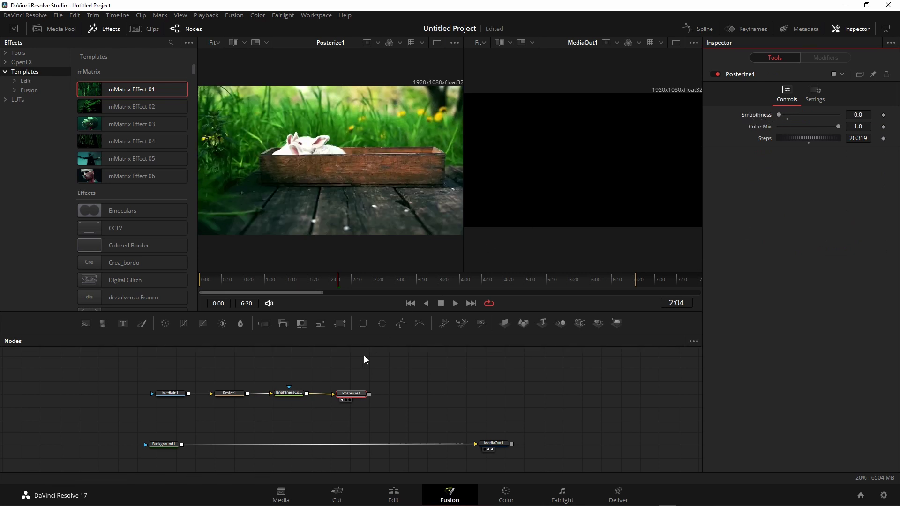
drag(352, 394, 354, 394)
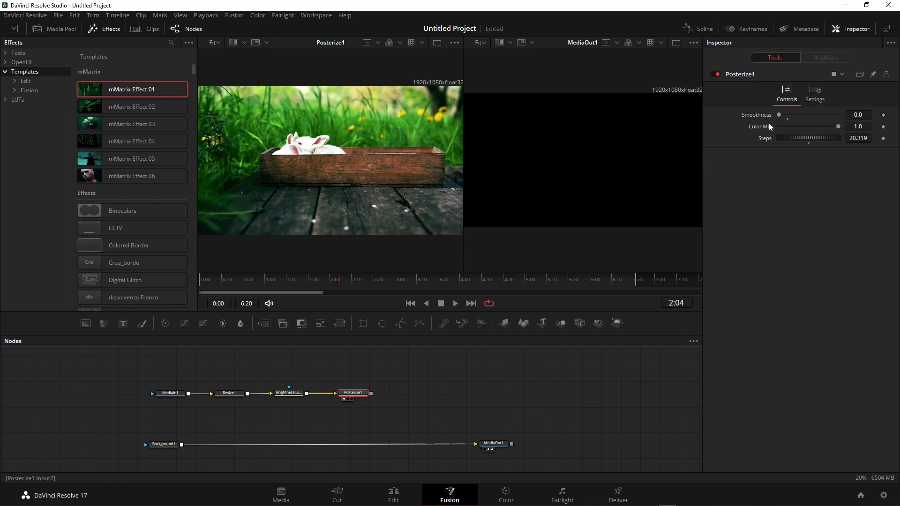
Lower the Posterize node's Steps to 2.348
click(781, 118)
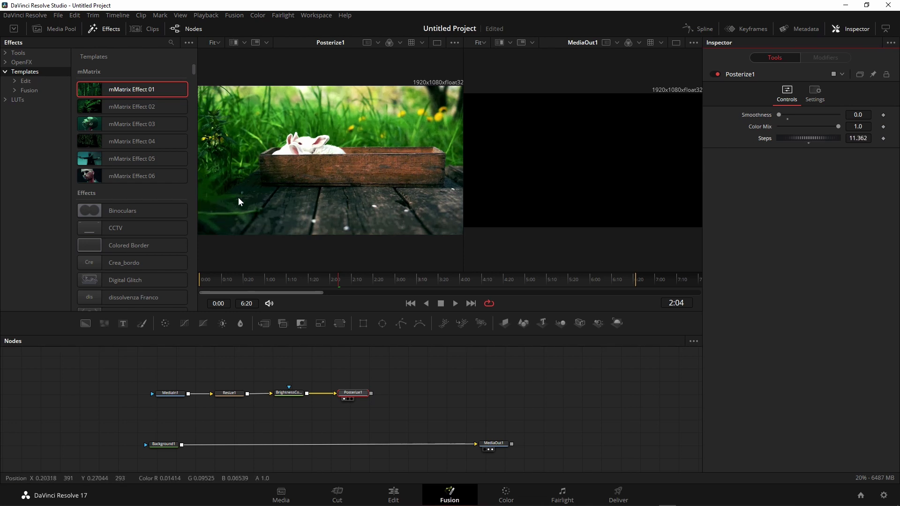
drag(146, 211, 751, 133)
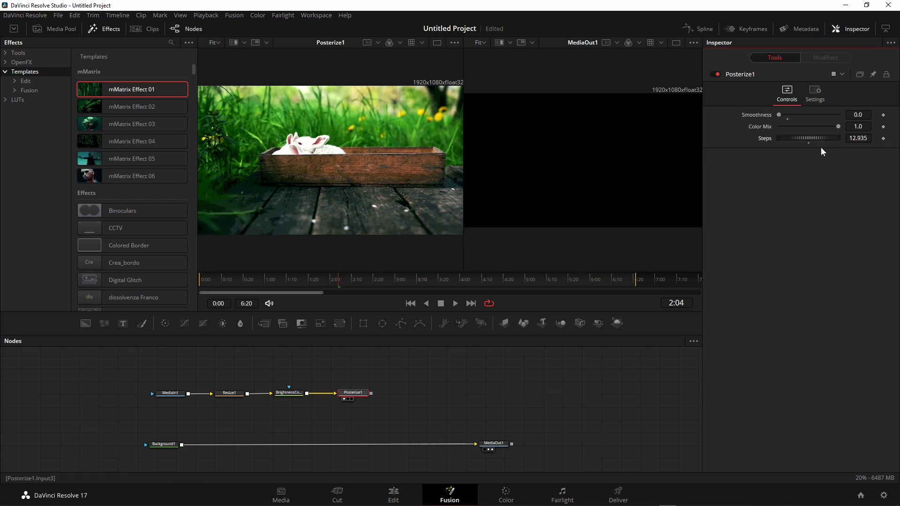
drag(821, 141, 257, 210)
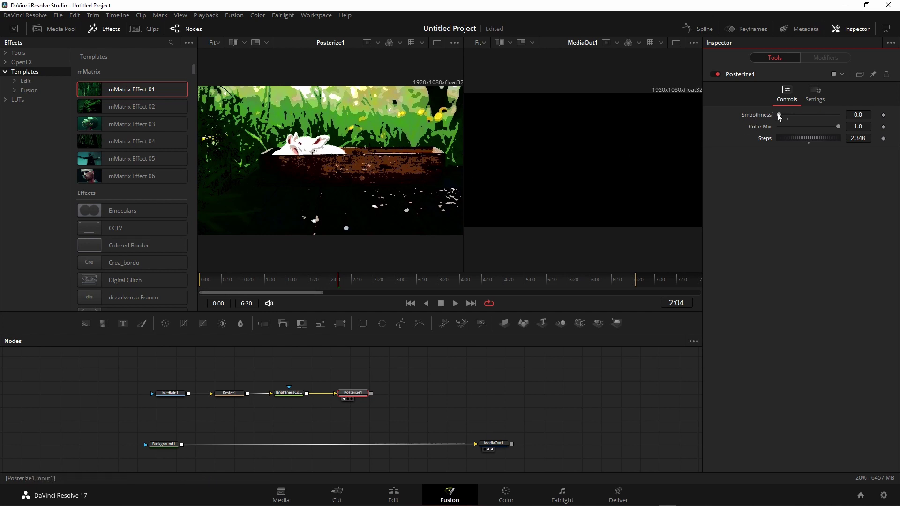
Set the Posterize node's Smoothness to 1.6, Color Mix to 0.89 and Steps to 6.073
drag(782, 117, 780, 119)
click(788, 126)
drag(815, 133, 881, 136)
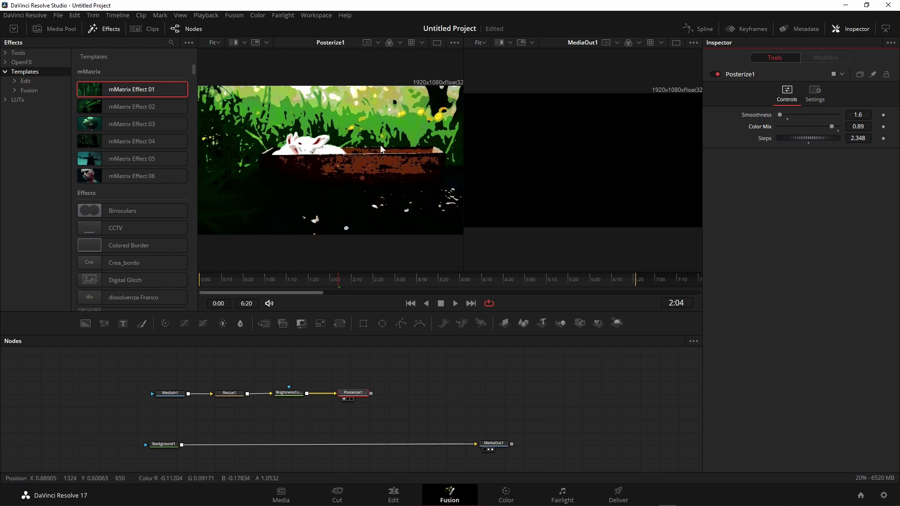
drag(821, 139, 841, 139)
Set the BrightnessContrast node's Gain to 1.57, Lift to -0.06, Gamma to 1.13 and Contrast to 0.16, trying Saturation at 0.0 and restoring the colour
click(289, 392)
drag(810, 127, 807, 138)
drag(809, 150, 695, 202)
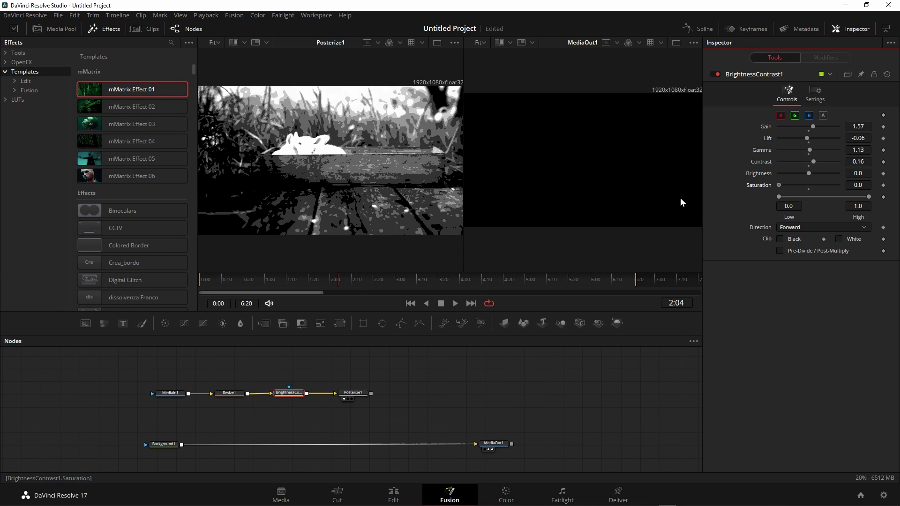
mouse_move(789, 198)
mouse_down()
mouse_move(823, 193)
mouse_move(801, 194)
mouse_up()
Add a second BrightnessContrast node after Posterize and show it in the second viewer
click(354, 392)
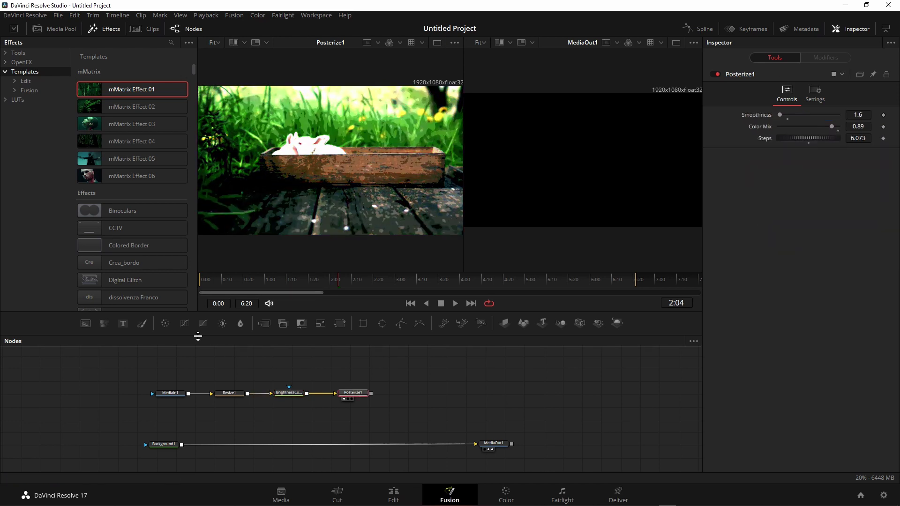
click(222, 324)
drag(408, 396, 411, 398)
key(2)
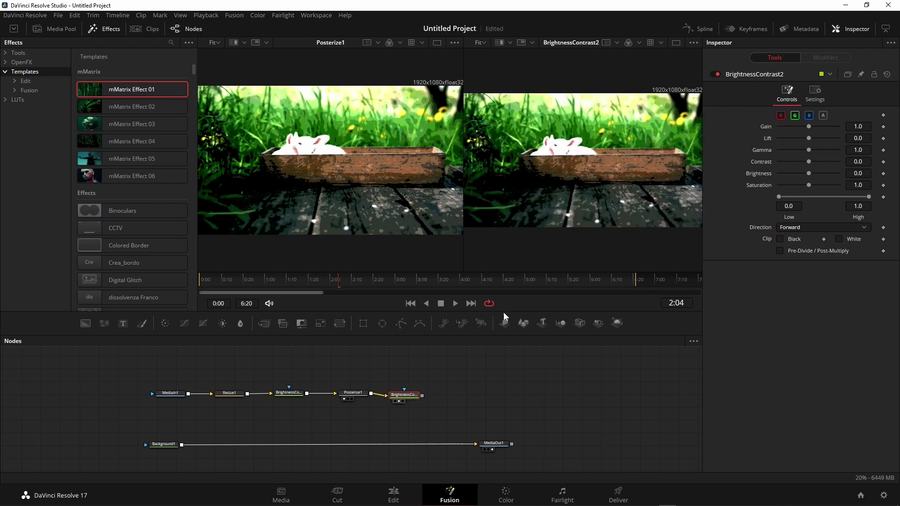
Set the second BrightnessContrast node's Gain to 0.72 and Contrast to -0.02, and align the node with the chain
mouse_move(809, 128)
mouse_down()
mouse_move(791, 129)
mouse_move(818, 138)
mouse_move(809, 139)
mouse_up()
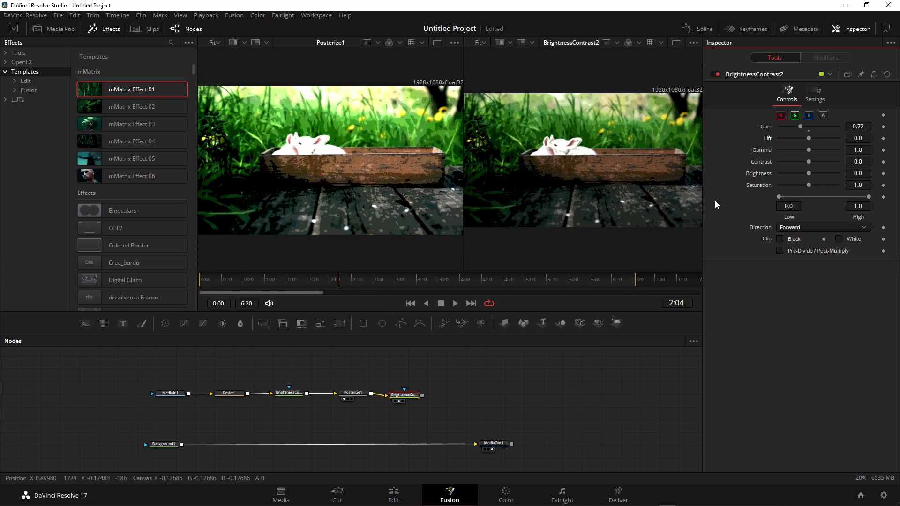
mouse_move(811, 165)
mouse_down()
mouse_move(820, 165)
mouse_move(807, 165)
mouse_up()
drag(403, 396, 412, 394)
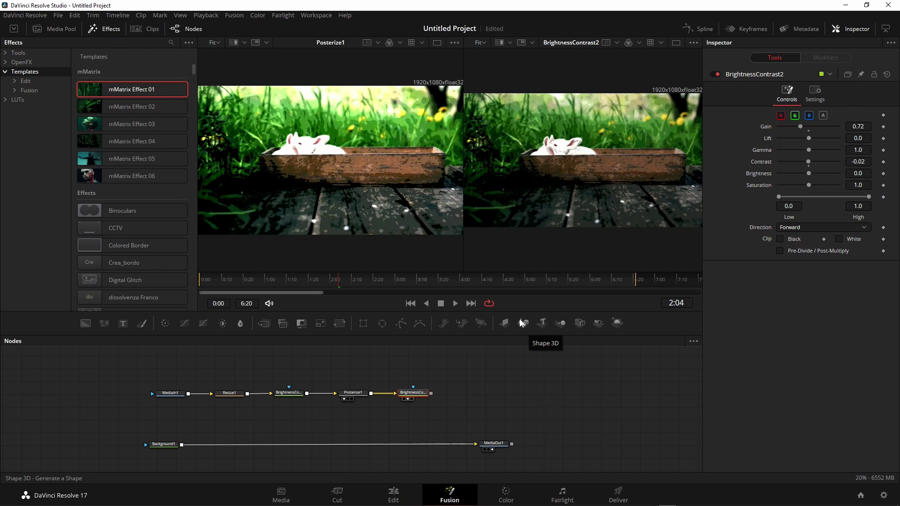
Merge the posterized chain over the background through two Merge nodes and show MediaOut1 in the second viewer
drag(264, 324, 469, 390)
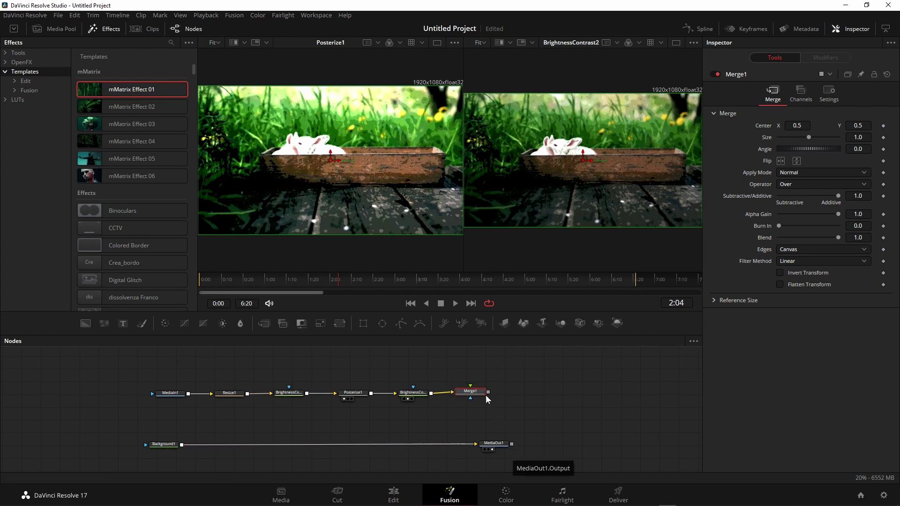
drag(488, 392, 179, 445)
drag(507, 444, 593, 151)
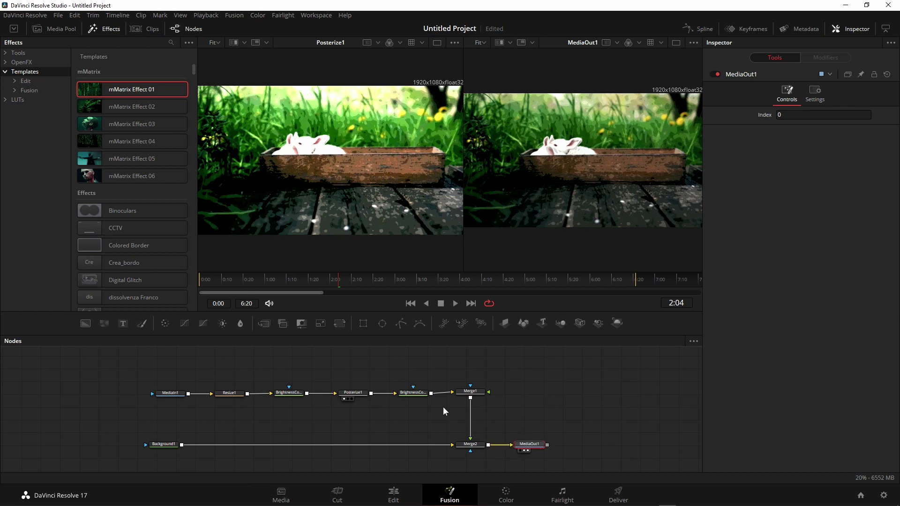
Review the settings of the nodes in the posterize chain, from the media input to the second BrightnessContrast
click(357, 396)
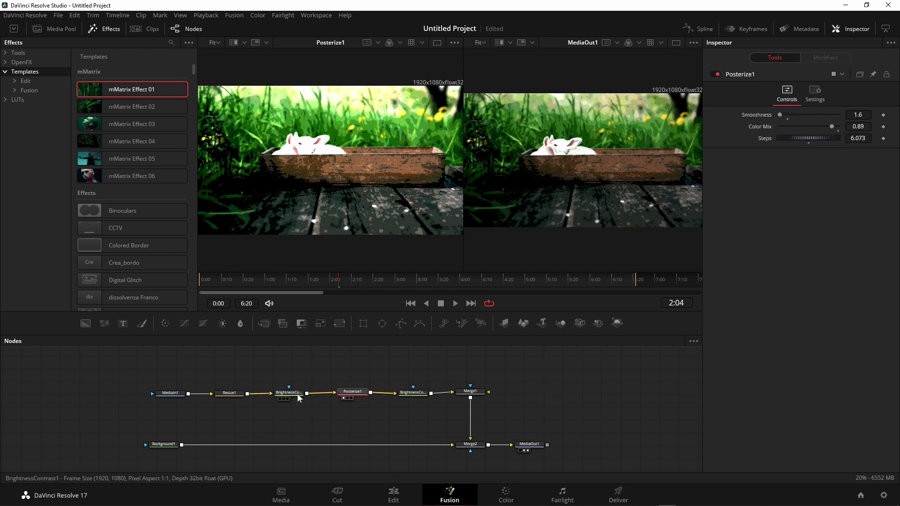
drag(295, 394, 291, 393)
click(224, 397)
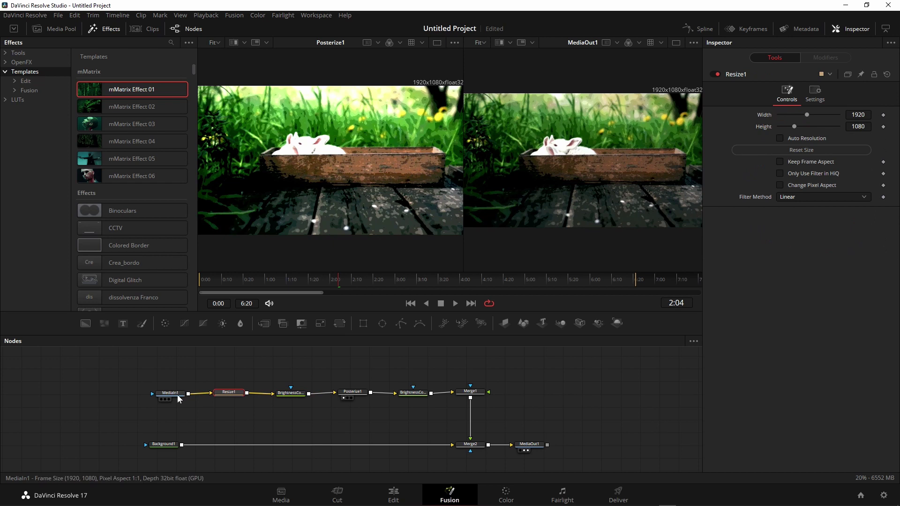
click(176, 392)
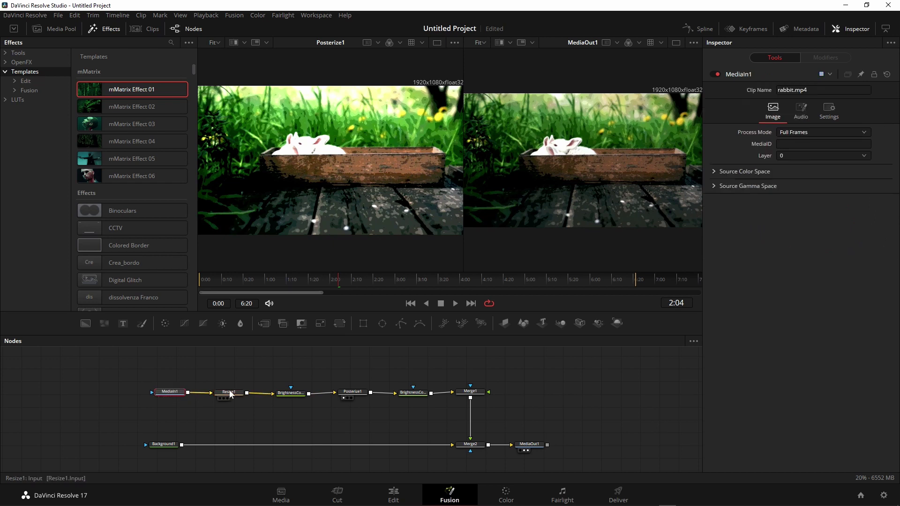
click(403, 392)
Add an unconnected Edge Detect node in the empty space above the Resize node
scroll(378, 382, up, 3)
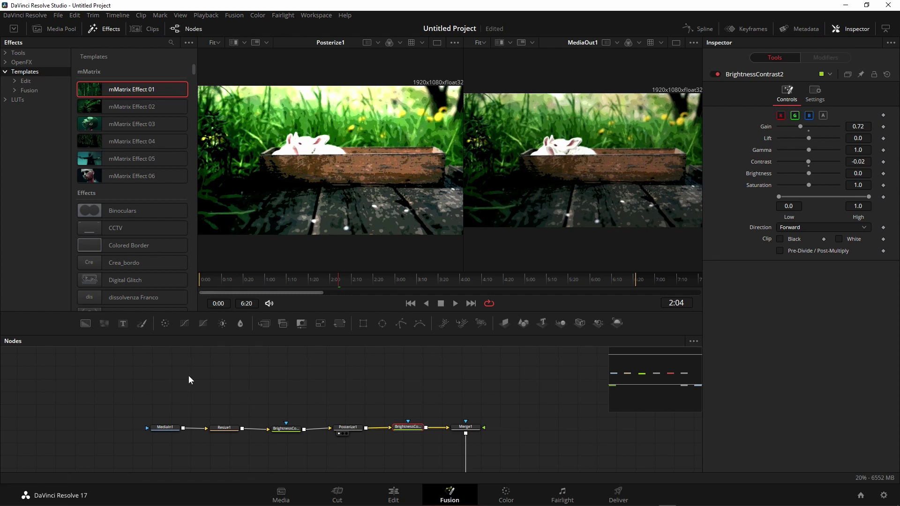
click(212, 384)
key(shift+space)
text(resi)
key(BackSpace)
key(BackSpace)
key(BackSpace)
key(BackSpace)
text(ede)
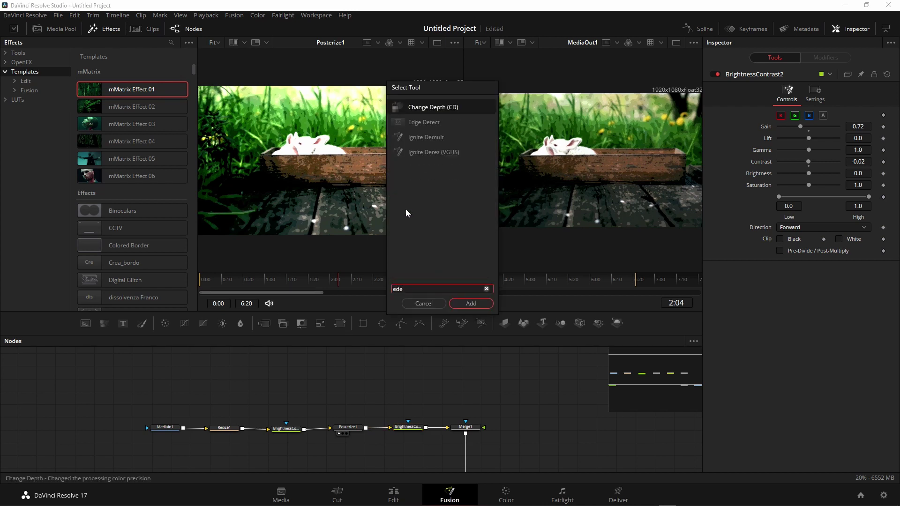
click(430, 122)
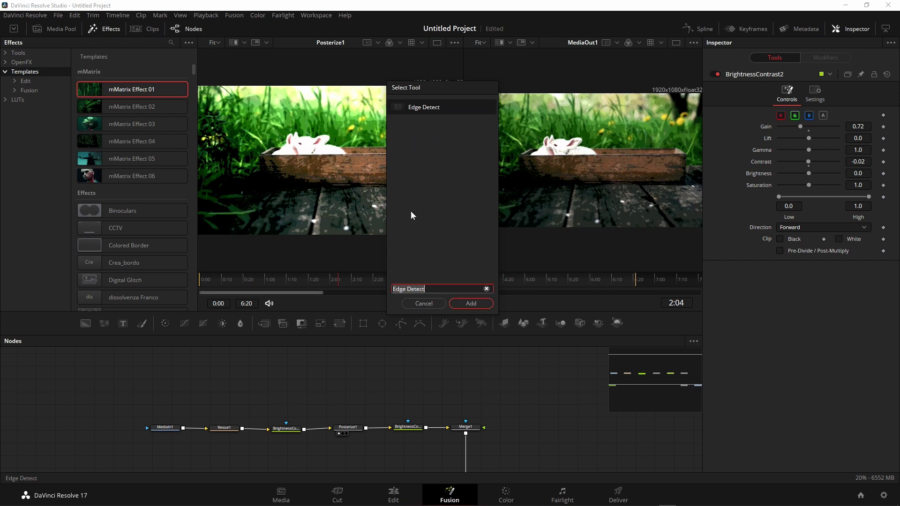
click(454, 306)
drag(228, 382, 235, 383)
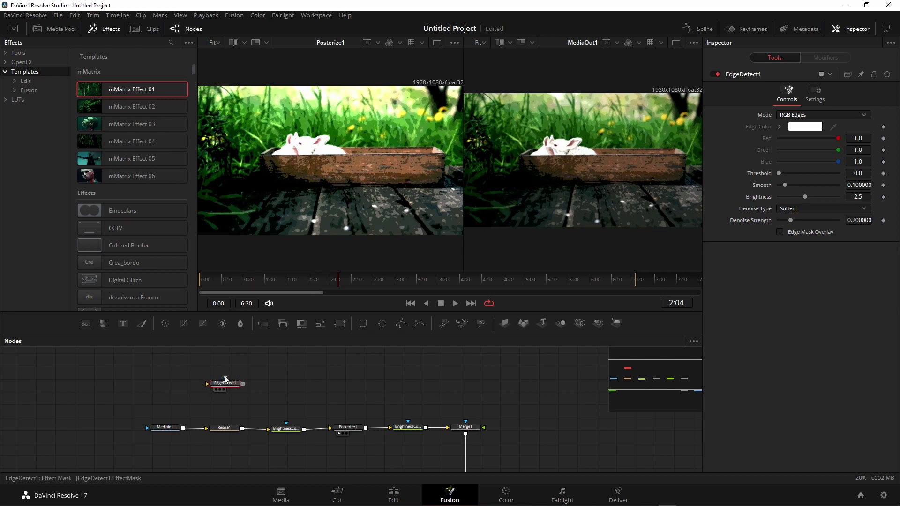
Feed MediaIn1 into the Edge Detect node as well and show Edge Detect in the first viewer
drag(177, 426, 219, 384)
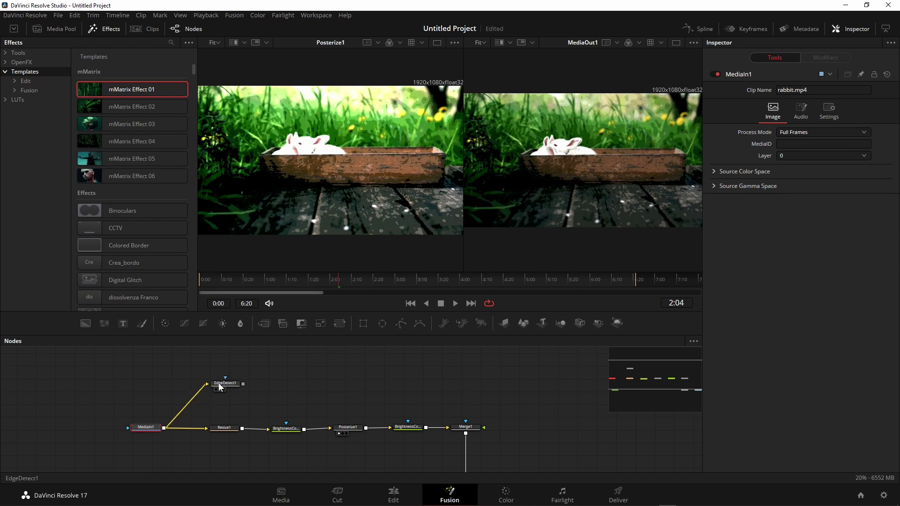
click(218, 384)
key(1)
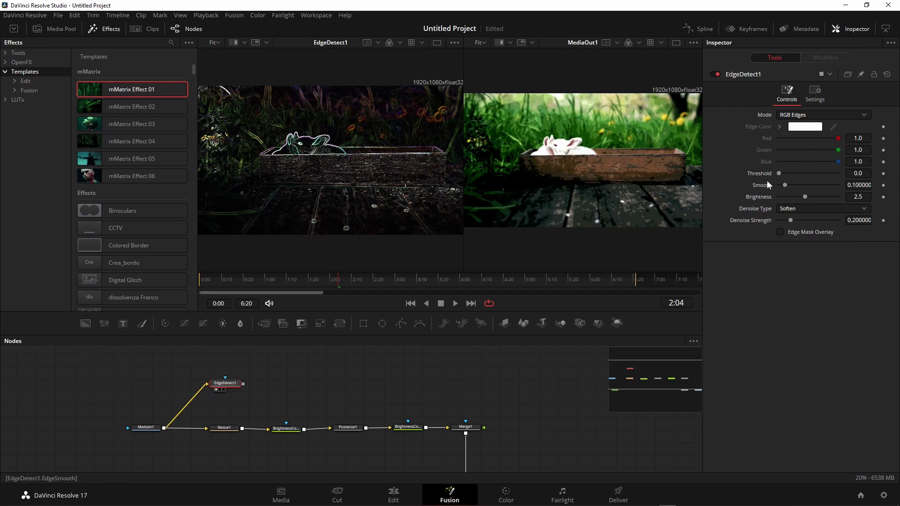
Set the Edge Detect node's Mode to Grayscale Edges and keep its Threshold at 0.0
mouse_move(778, 170)
mouse_down()
mouse_move(790, 171)
mouse_move(776, 170)
mouse_up()
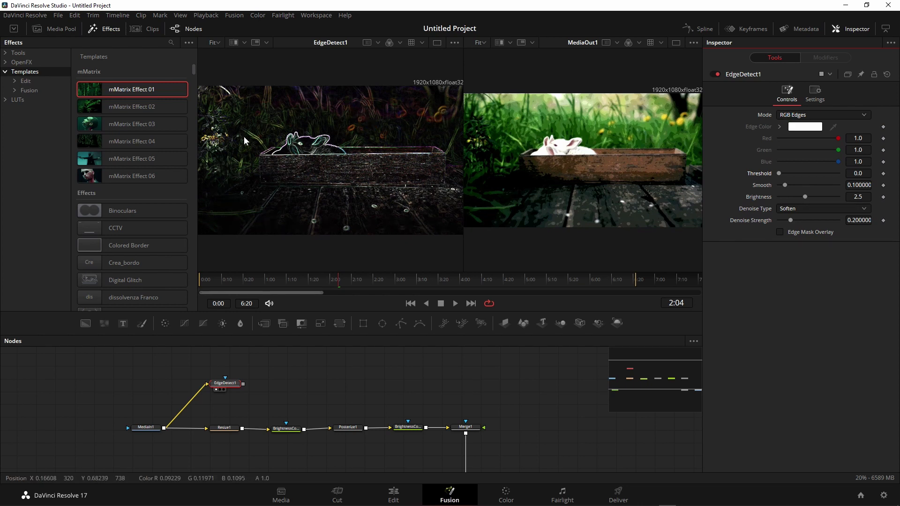
click(828, 113)
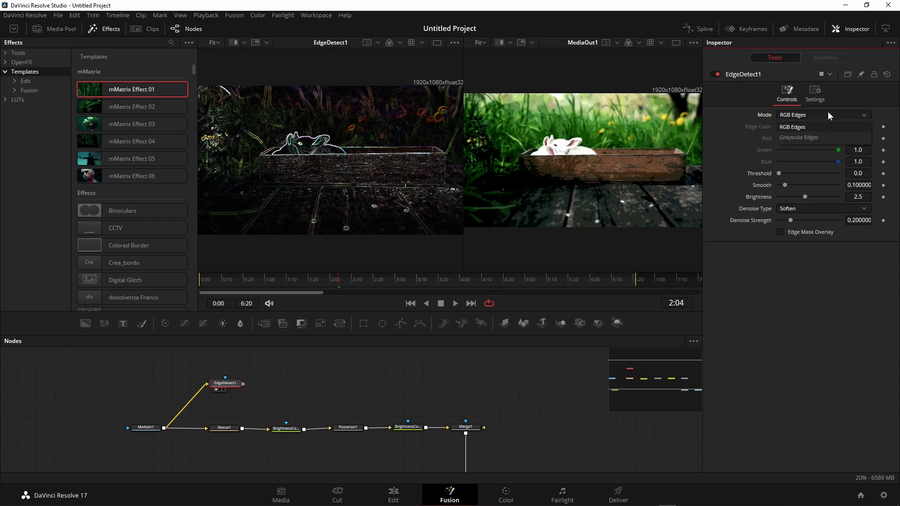
click(808, 138)
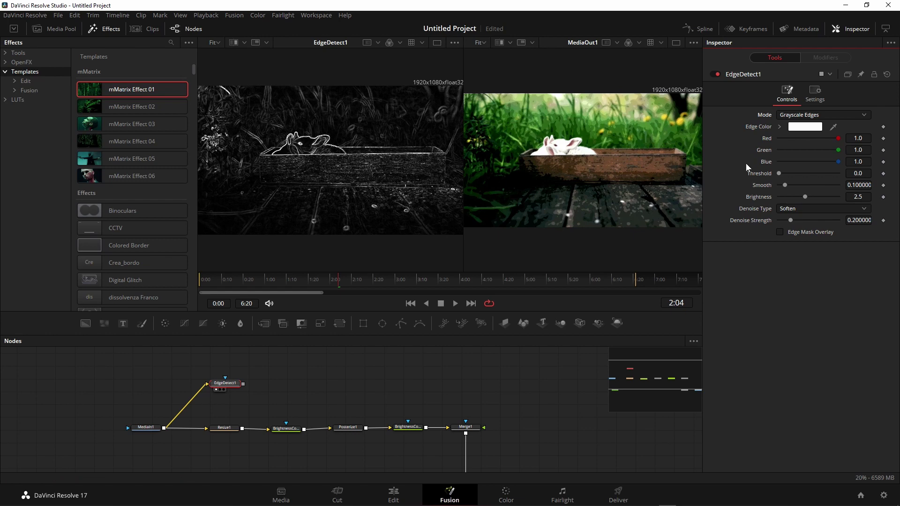
drag(778, 174, 753, 176)
Add a LumaKeyer node after Edge Detect and space it out along the chain
key(shift+space)
text(luma)
key(Return)
drag(275, 386, 296, 386)
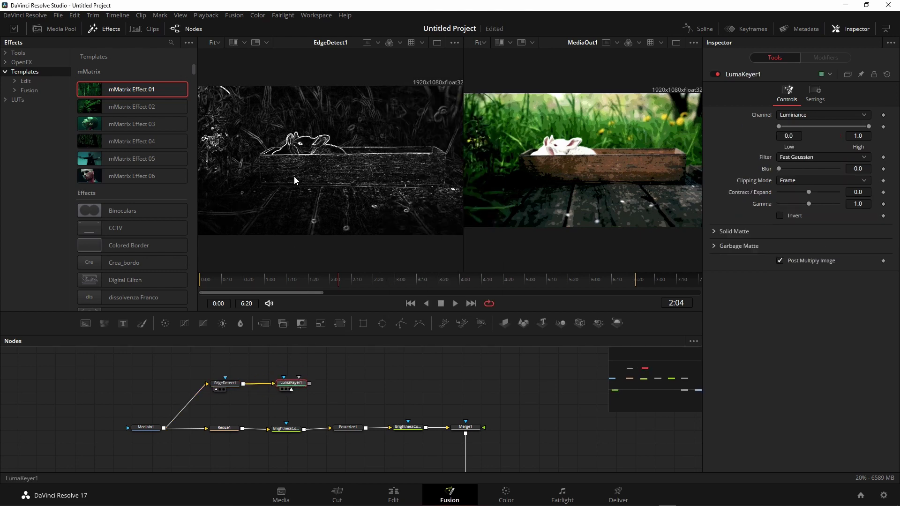
Show the LumaKeyer in the first viewer and set its Contract / Expand to 1.0 and Gamma to 0.875
key(1)
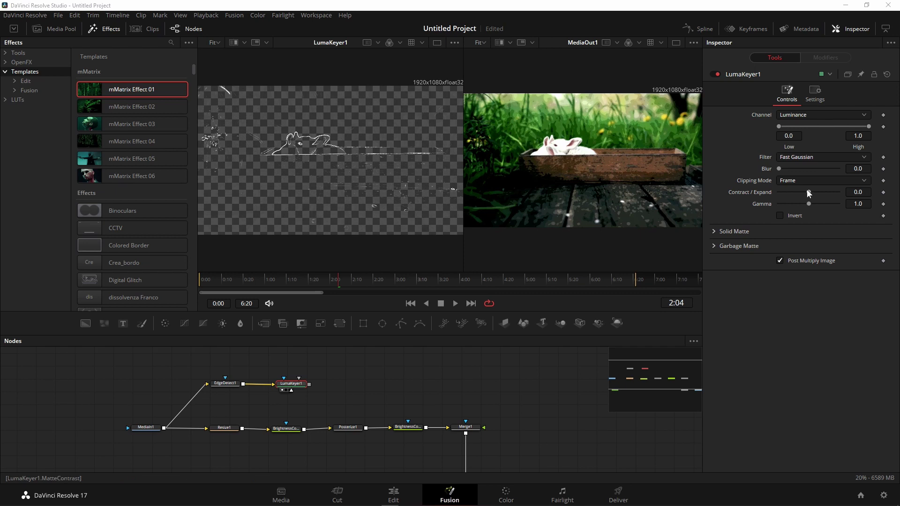
drag(809, 192, 831, 196)
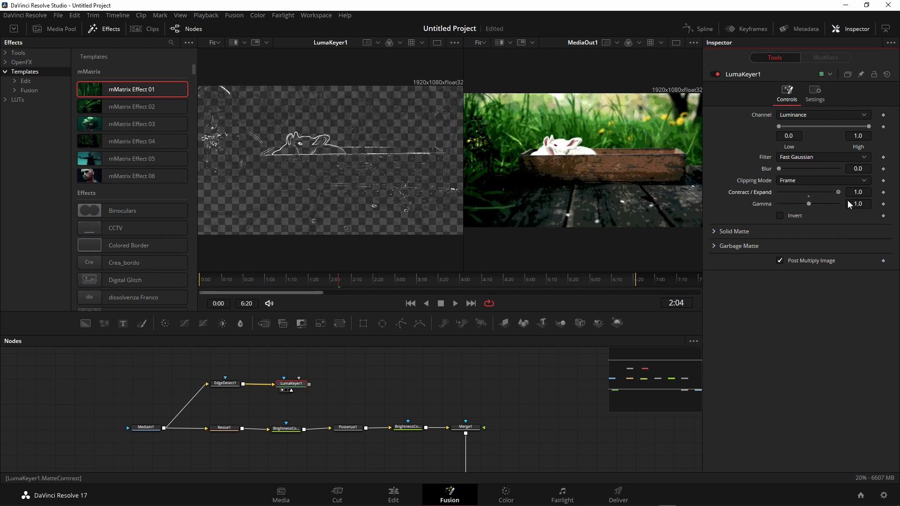
drag(848, 201, 867, 201)
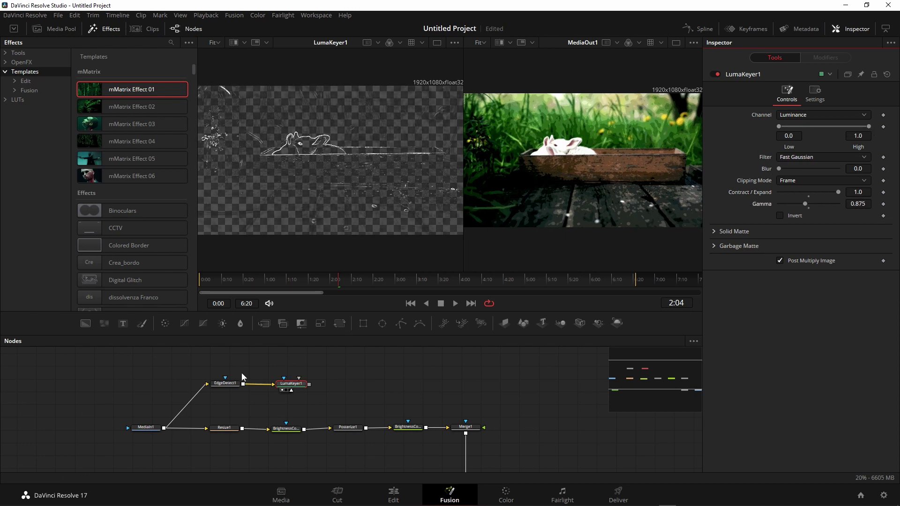
Set the Edge Detect node's Smooth to 0.0 and Brightness to 5.0, keeping Threshold at 0.0
click(224, 383)
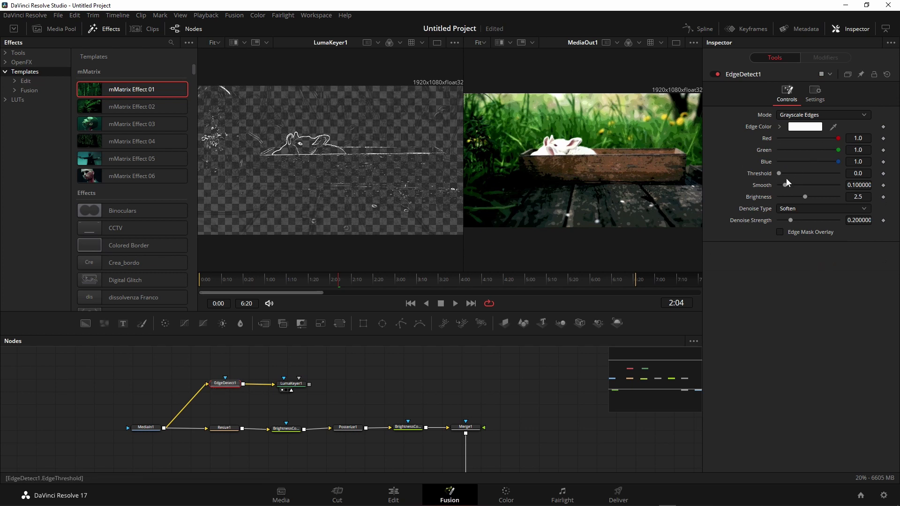
drag(777, 174, 848, 196)
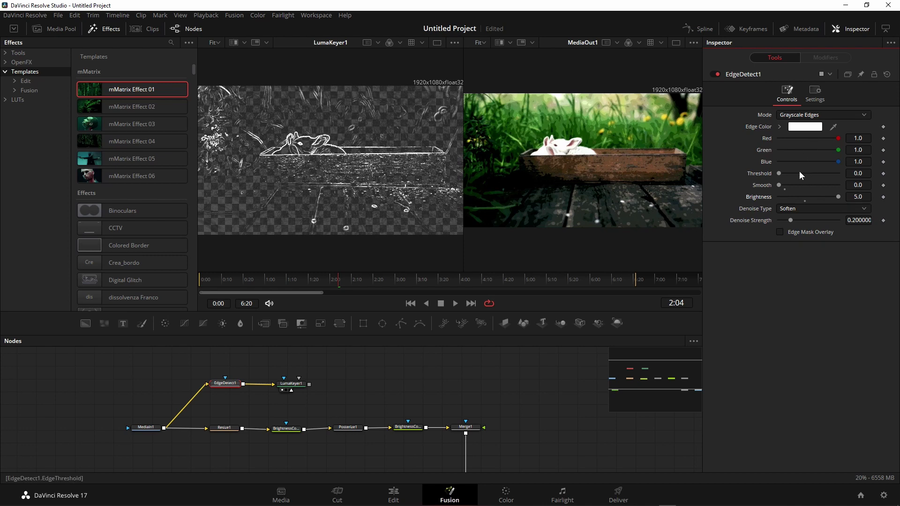
mouse_move(780, 172)
mouse_down()
mouse_move(813, 174)
mouse_move(764, 176)
mouse_up()
Add an Invert Color node after the LumaKeyer, spaced out along the chain, and show it in the first viewer
drag(294, 389, 292, 390)
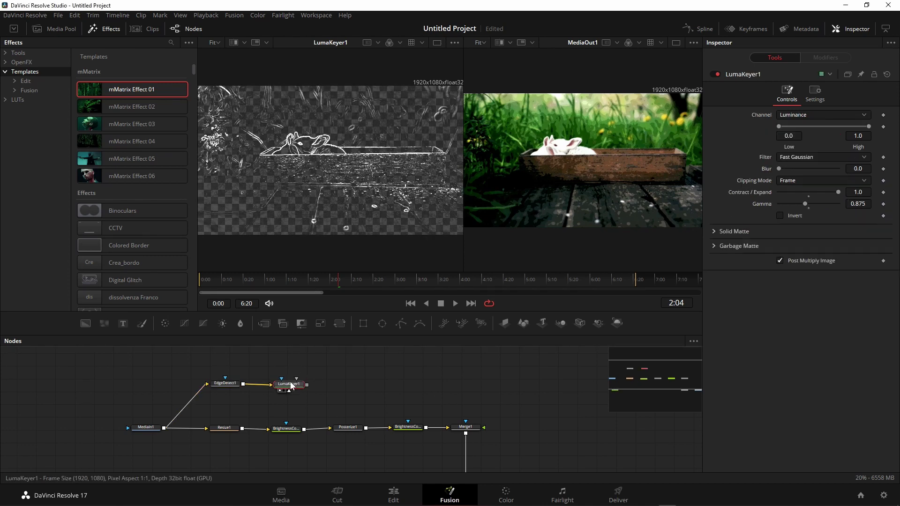
key(shift+space)
text(inver)
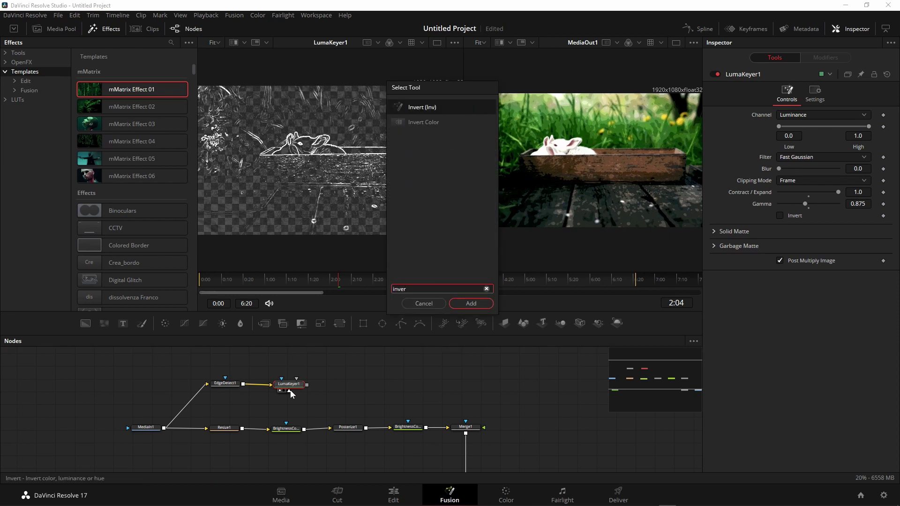
key(Down)
key(Return)
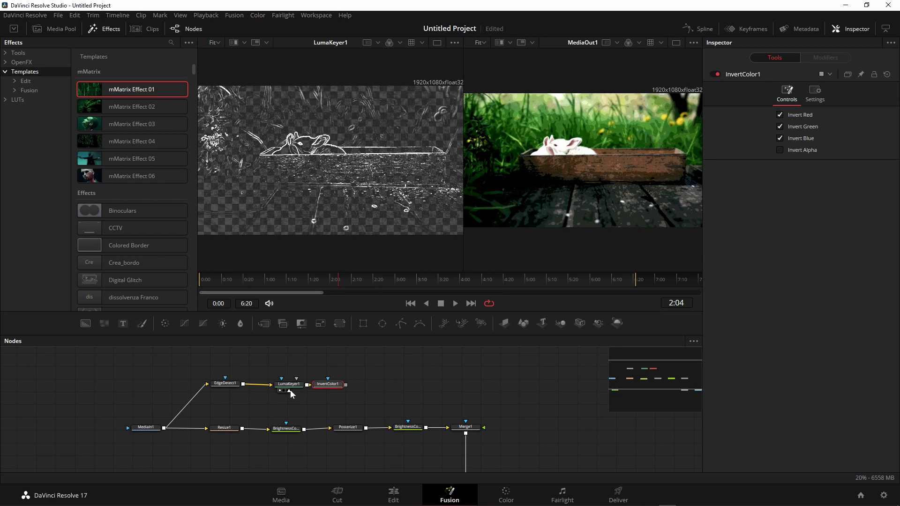
drag(331, 386, 347, 386)
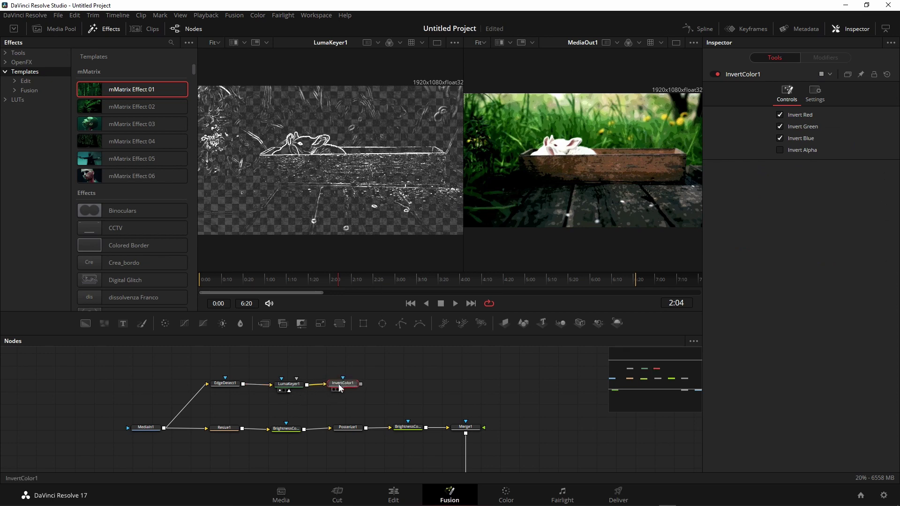
key(1)
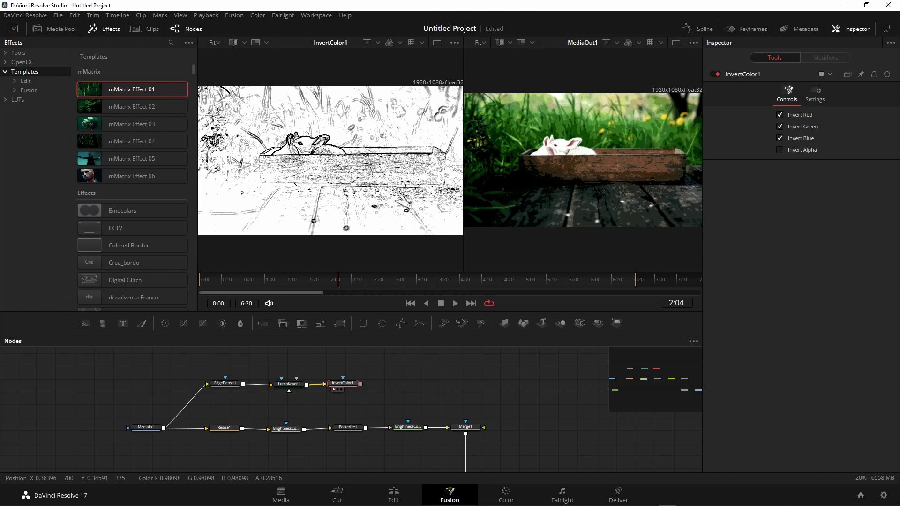
drag(338, 386, 347, 389)
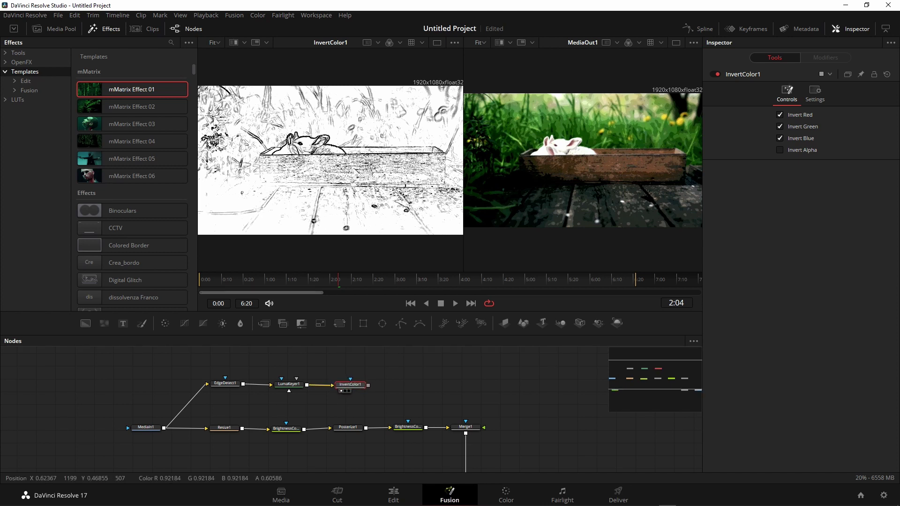
Play back part of the composition to check the inverted edge lines in motion
click(276, 279)
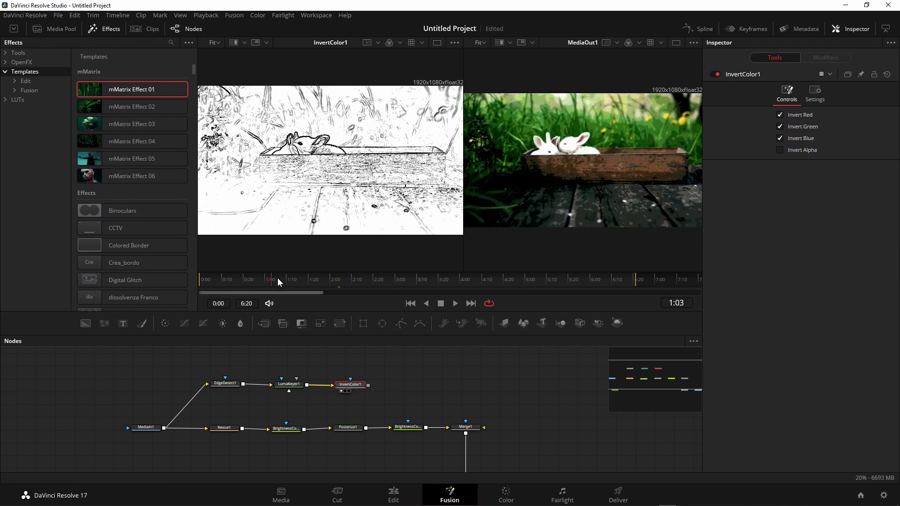
click(455, 303)
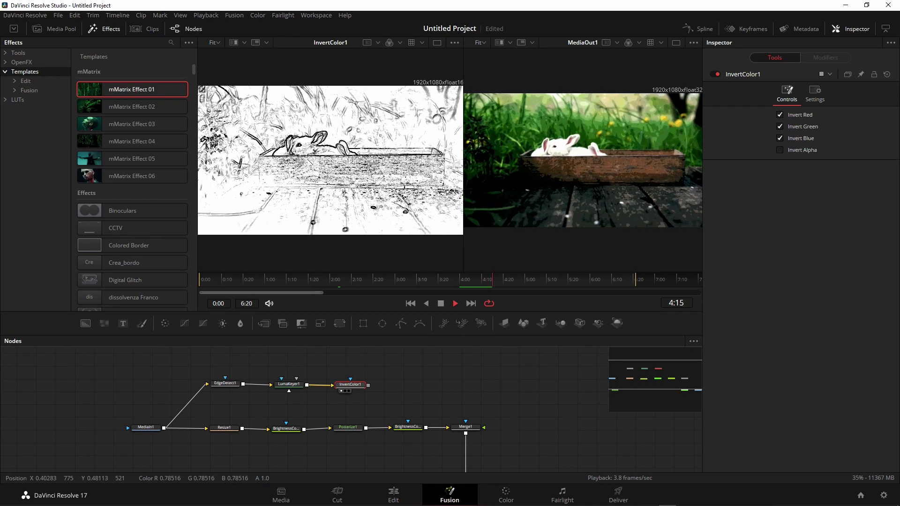
click(441, 303)
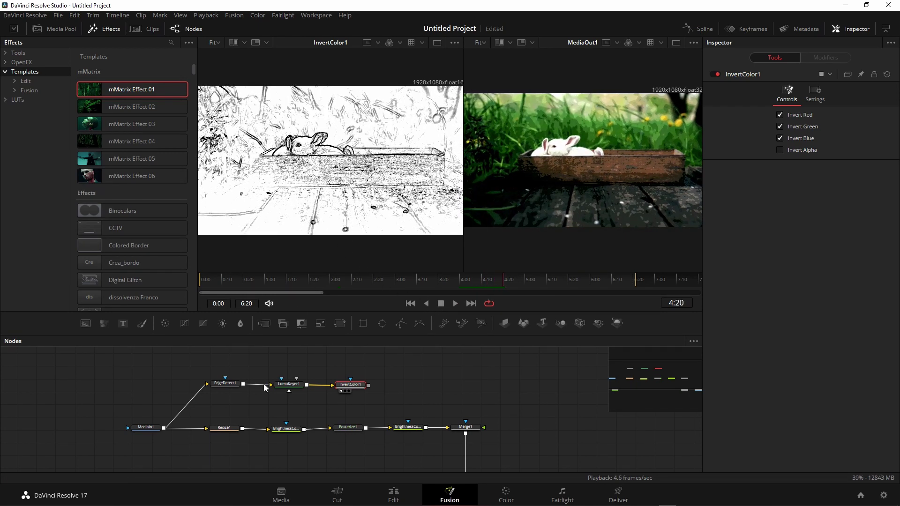
Line up the Edge Detect, LumaKeyer and Invert Color nodes in an evenly spaced row
drag(213, 381, 220, 380)
drag(299, 386, 351, 381)
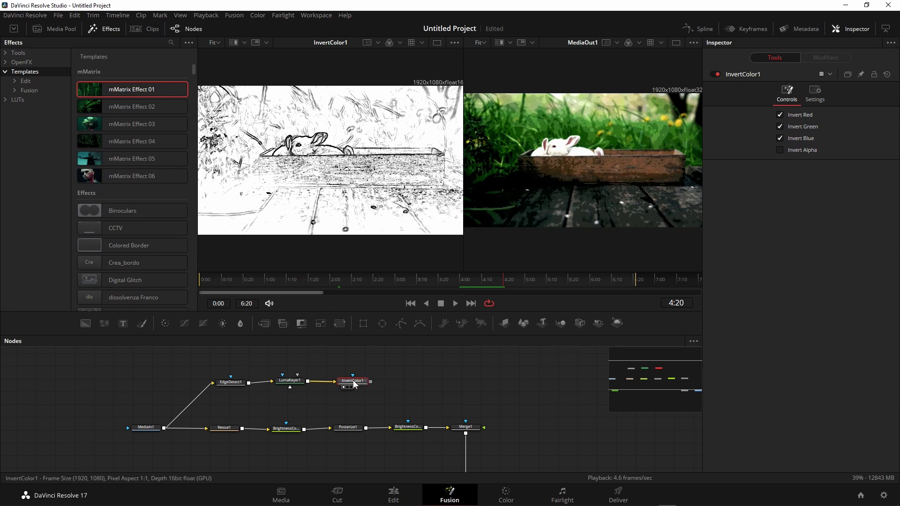
key(shift+space)
text(inver)
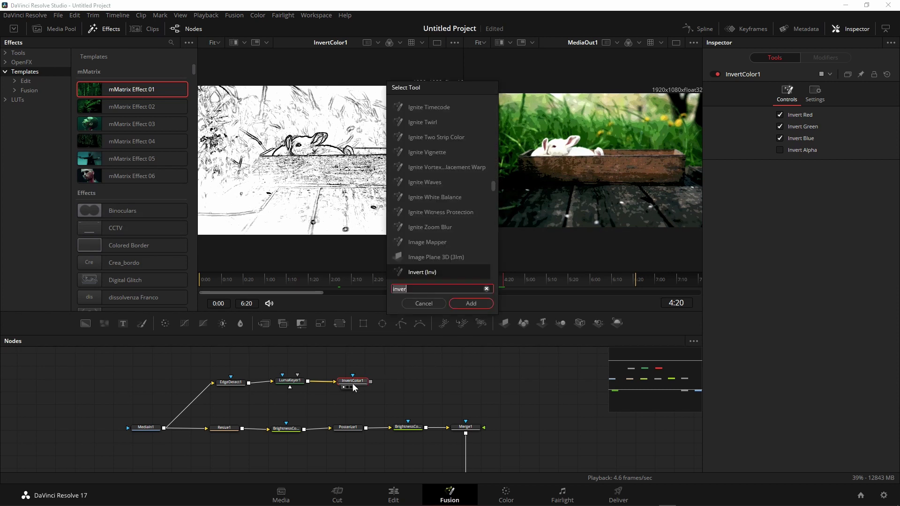
click(433, 301)
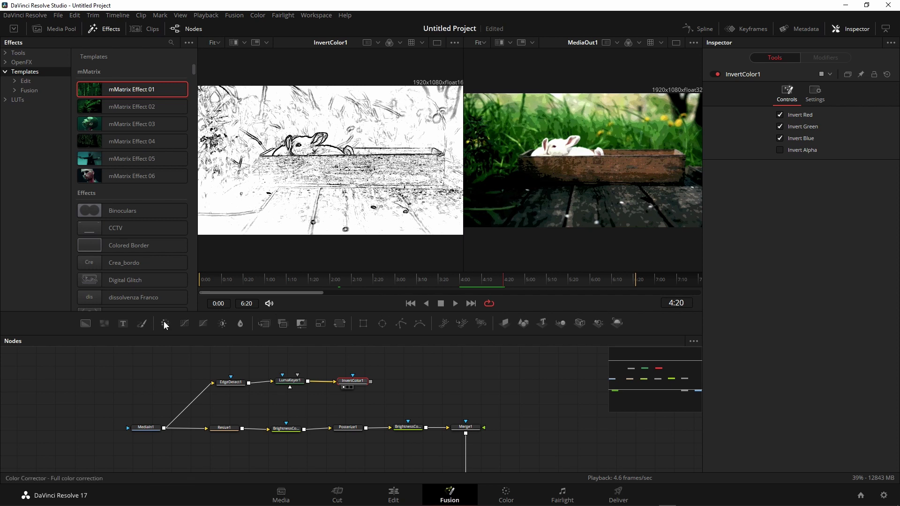
Add a Brightness Contrast node after Invert Color, feed it into Merge1's foreground and set its Brightness to -0.67
click(223, 323)
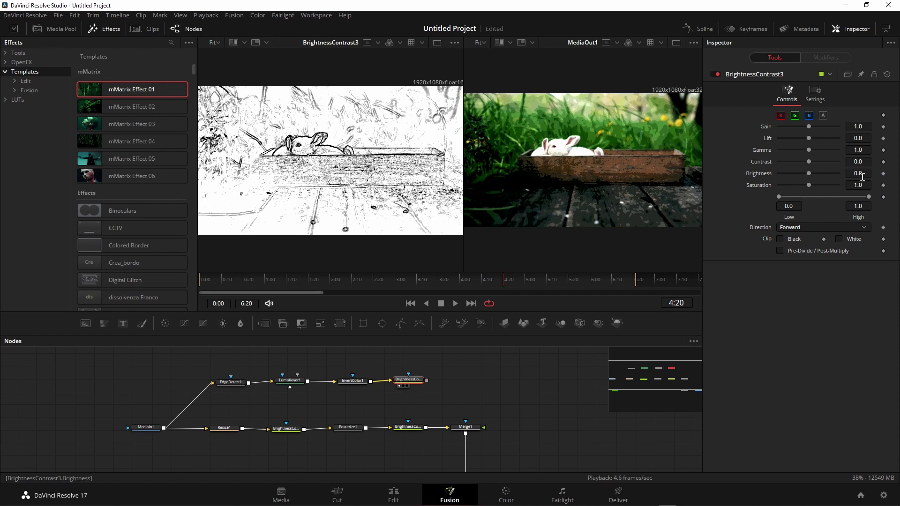
mouse_move(808, 173)
mouse_down()
mouse_move(788, 174)
mouse_move(808, 171)
mouse_move(779, 158)
mouse_move(814, 161)
mouse_move(784, 156)
mouse_move(806, 165)
mouse_up()
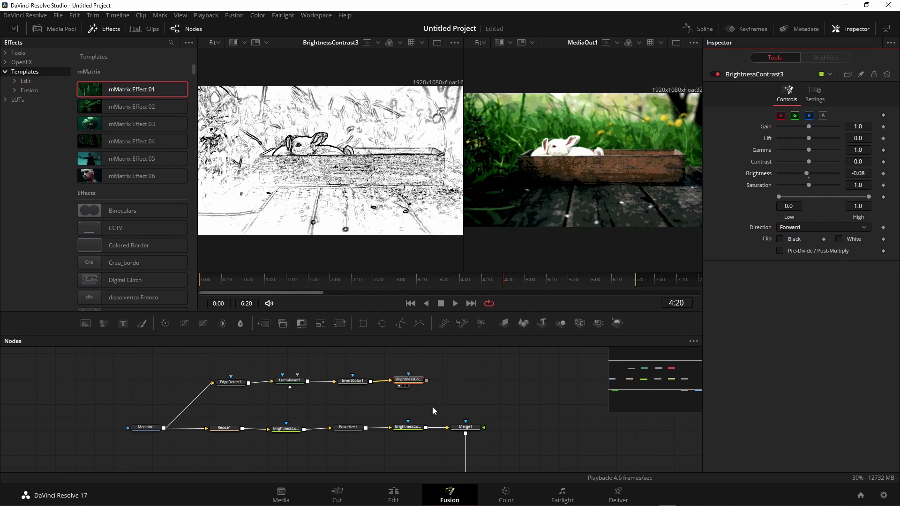
drag(426, 381, 466, 424)
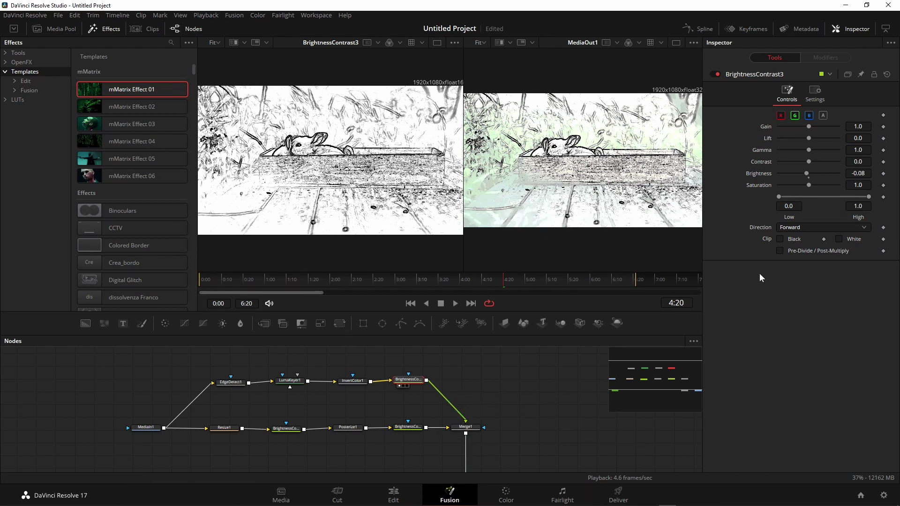
drag(805, 174, 788, 163)
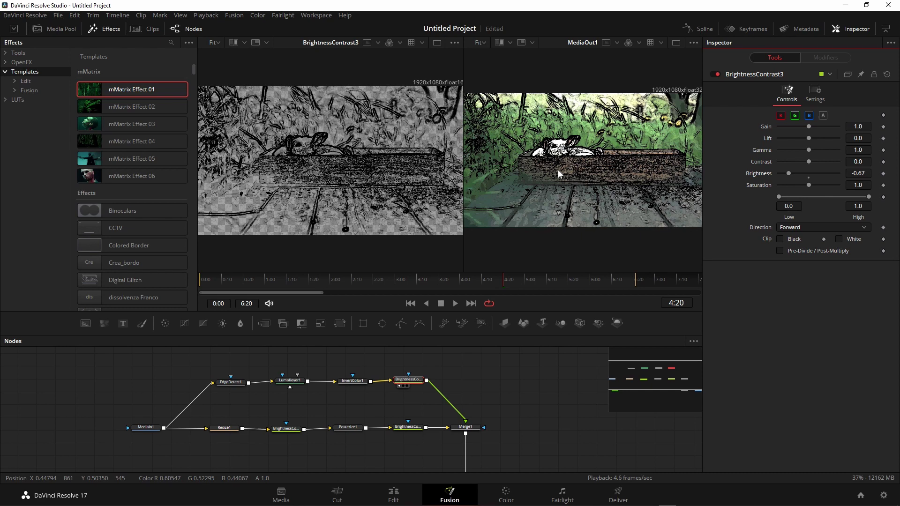
Tidy the upper branch and insert a Brightness Contrast node between MediaIn1 and Edge Detect
mouse_move(232, 379)
mouse_down()
mouse_move(244, 362)
mouse_move(230, 375)
mouse_up()
mouse_move(347, 386)
mouse_down()
mouse_move(346, 370)
mouse_move(345, 382)
mouse_up()
click(410, 434)
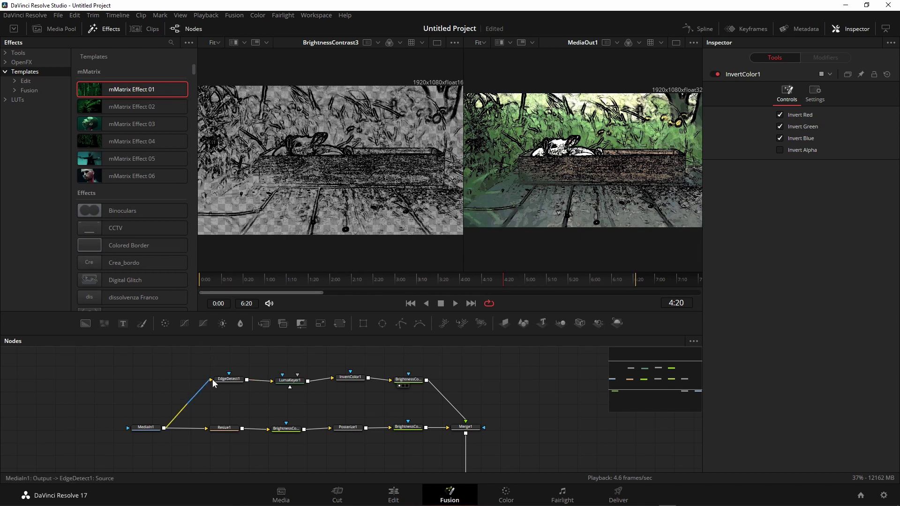
drag(234, 377, 237, 381)
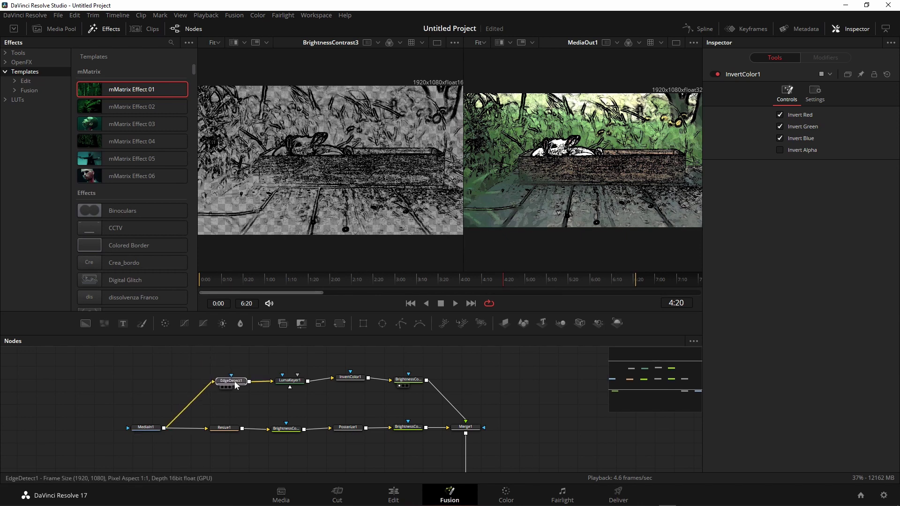
drag(222, 324, 191, 406)
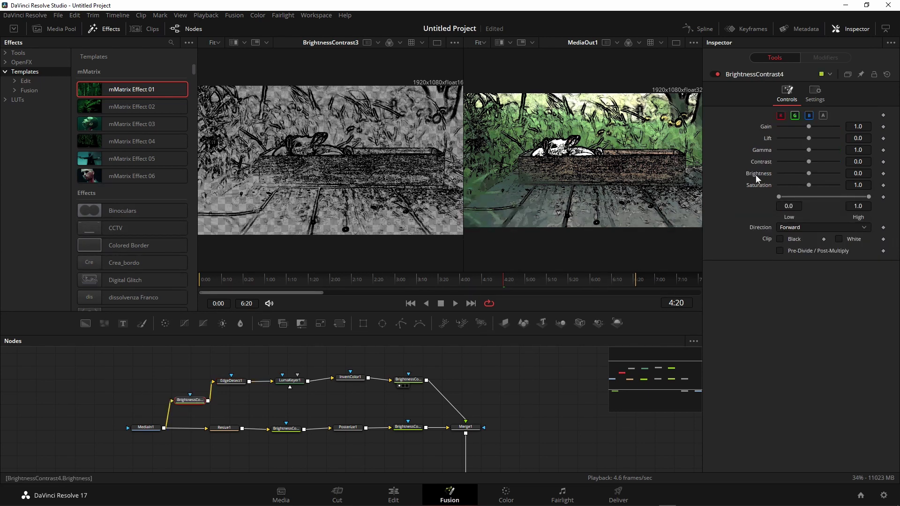
Set the new node's Gain to 4.37, Lift 0.32, Gamma 0.48, Contrast -0.47, Brightness 0.17 and Saturation 2.14, and show it in the first viewer
drag(807, 124, 796, 150)
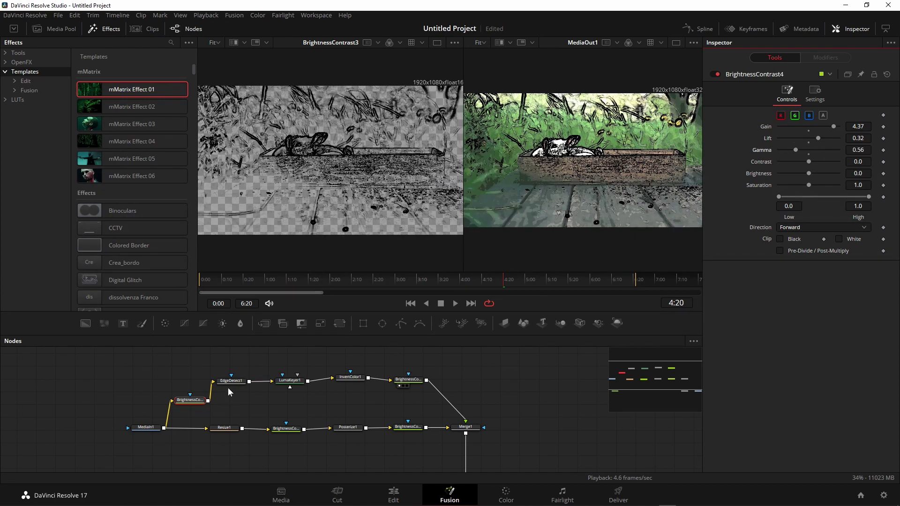
drag(795, 149, 793, 150)
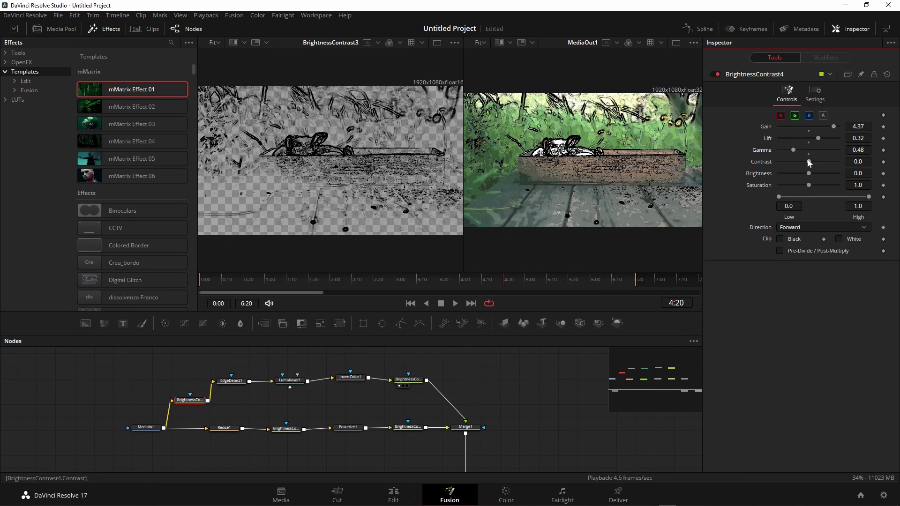
drag(781, 162, 817, 186)
key(1)
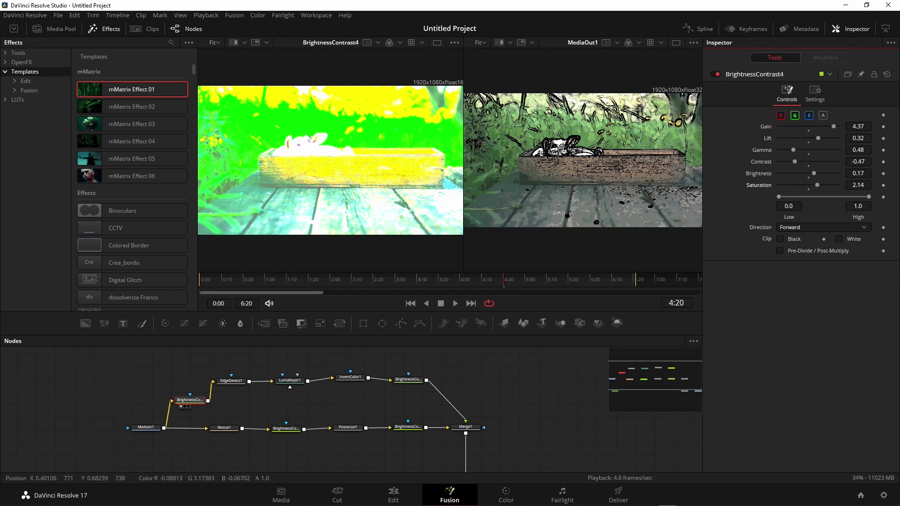
Raise the Edge Detect node's Threshold to 0.079
click(231, 380)
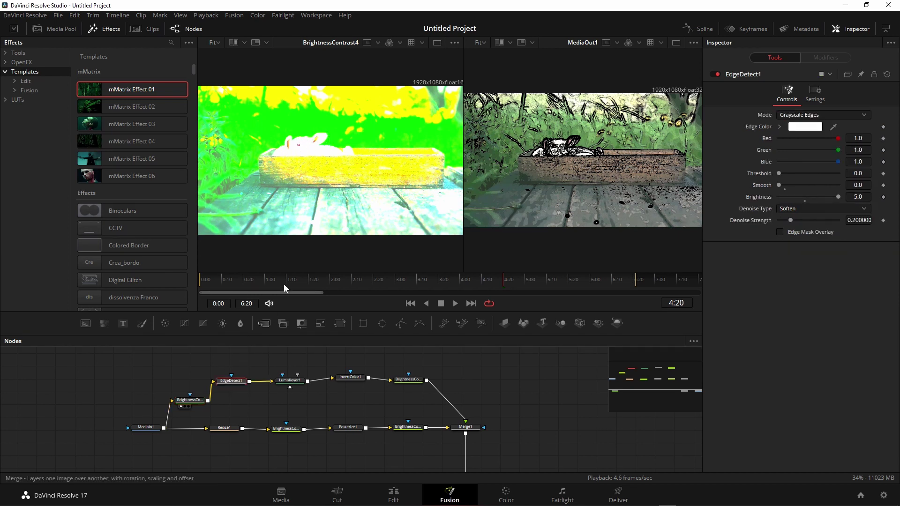
mouse_move(779, 173)
mouse_down()
mouse_move(805, 173)
mouse_move(784, 173)
mouse_up()
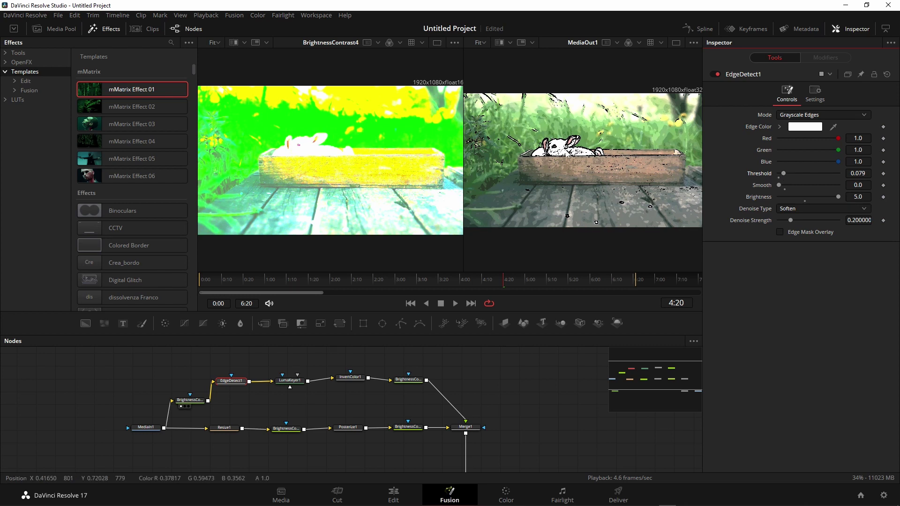
Align BrightnessContrast4 with the upper row and set Gain 2.9, Lift -0.72, Gamma 1.19, Contrast -0.33, Brightness 0.21 and Saturation 0.0
drag(191, 406, 179, 384)
drag(795, 162, 814, 150)
drag(817, 185, 779, 186)
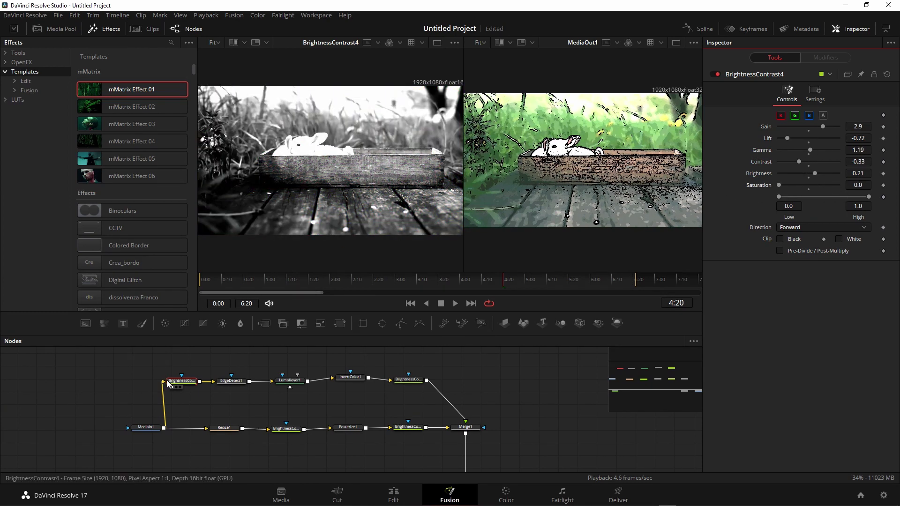
Reposition the Edge Detect node slightly and fine-tune its Threshold to 0.071
drag(239, 385, 242, 381)
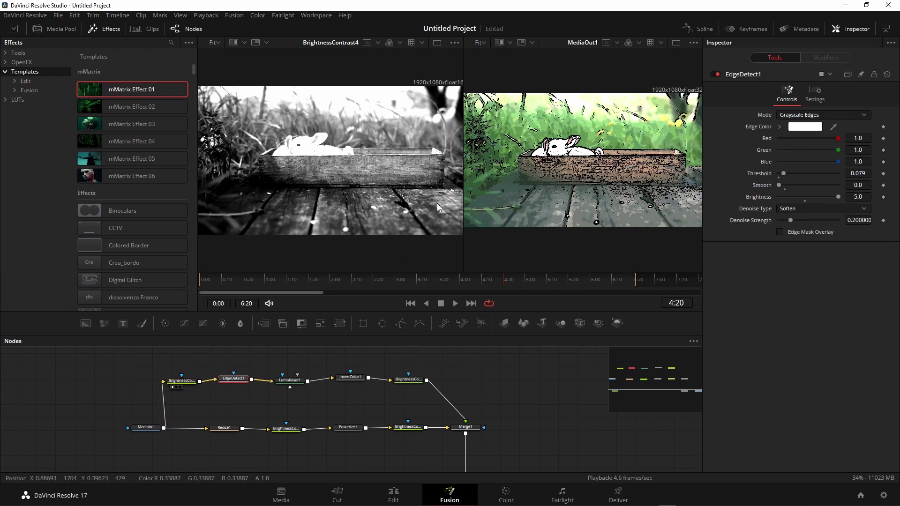
mouse_move(783, 173)
mouse_down()
mouse_move(794, 173)
mouse_move(782, 176)
mouse_up()
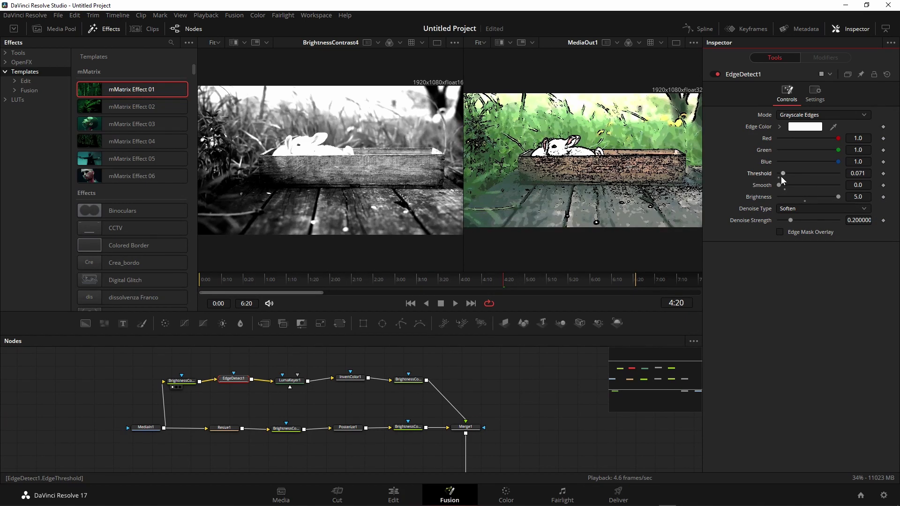
Readjust the Steps value of the Posterize1 node
click(291, 431)
click(350, 427)
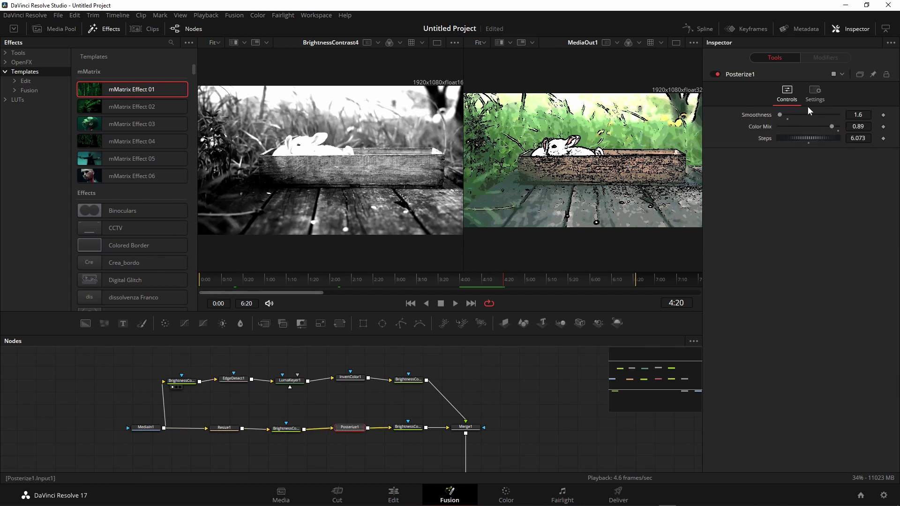
drag(785, 137, 816, 133)
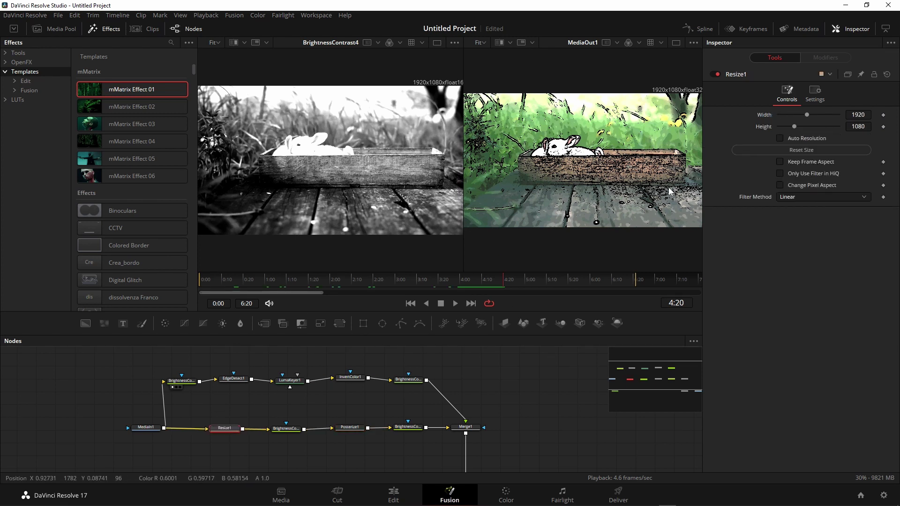
Move the MediaOut1 node farther from Merge2 to leave more space between them
scroll(477, 414, down, 1)
scroll(477, 414, down, 5)
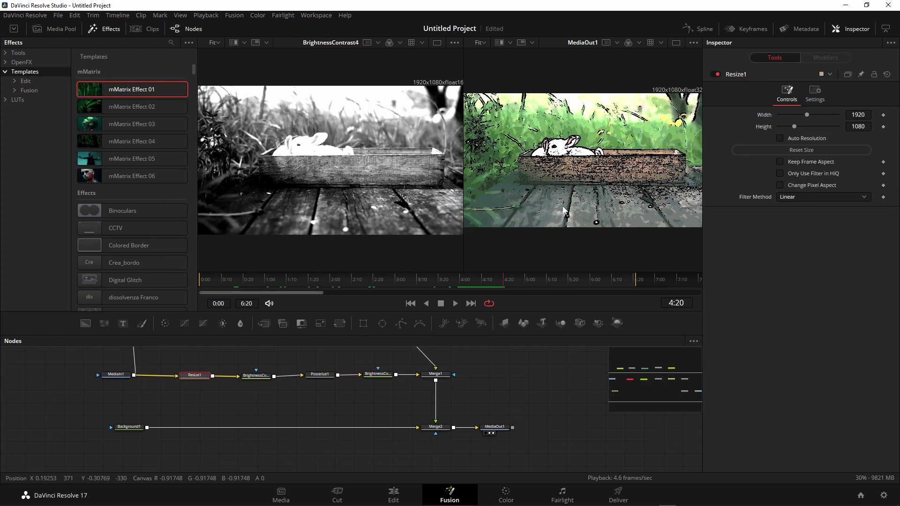
drag(495, 427, 531, 427)
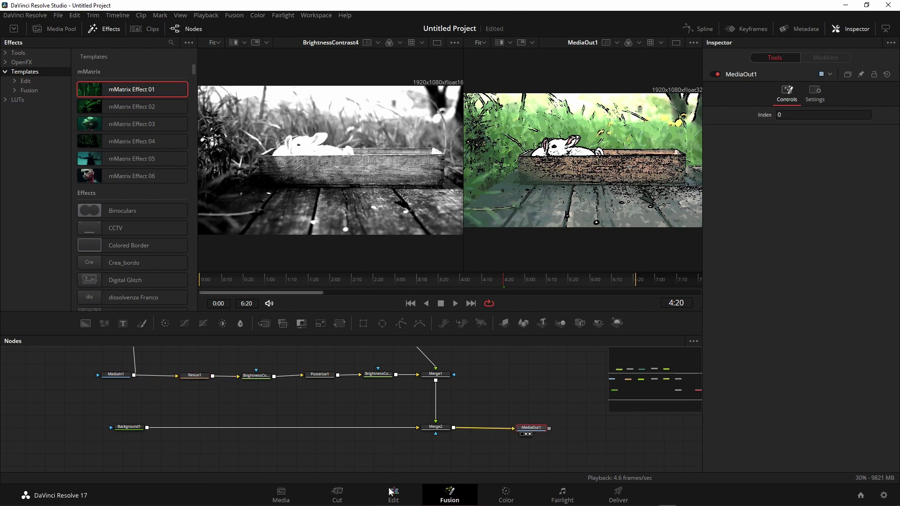
Switch to the Edit page, play the rabbit clip from the start and scrub through the cartoon effect
click(393, 491)
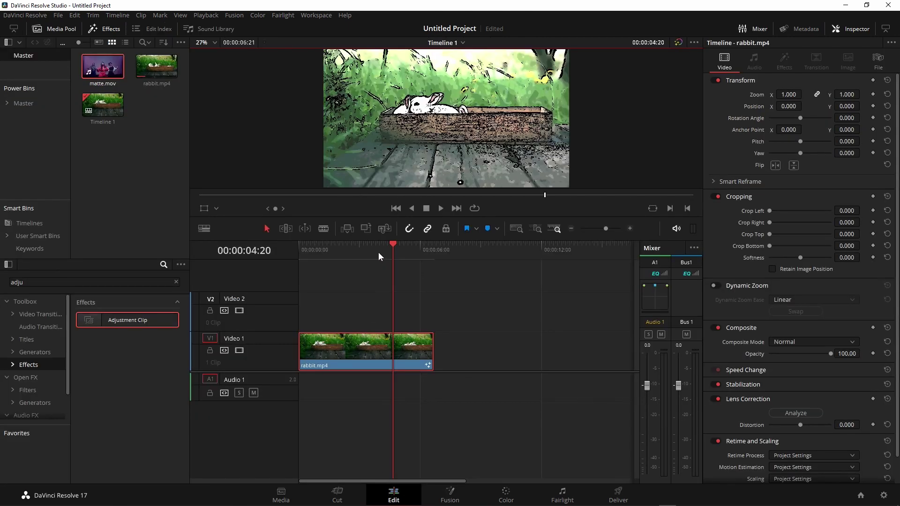
key(Home)
key(space)
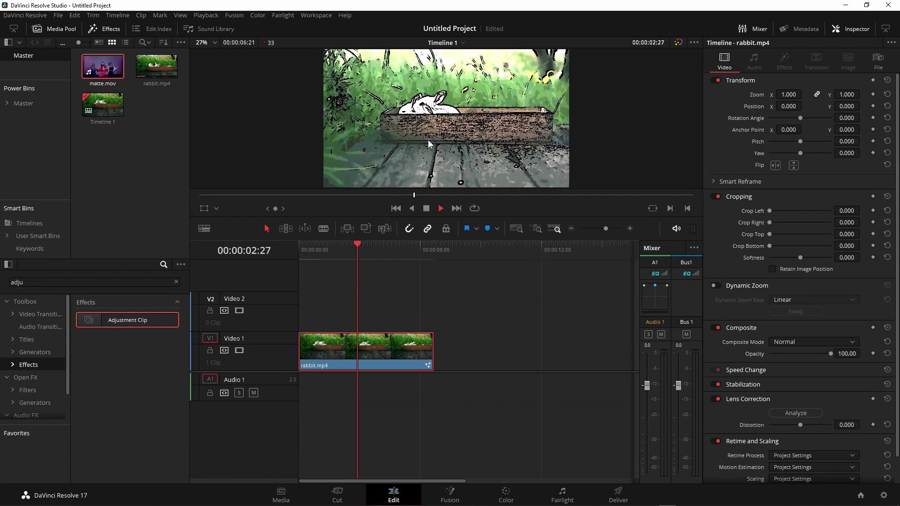
key(space)
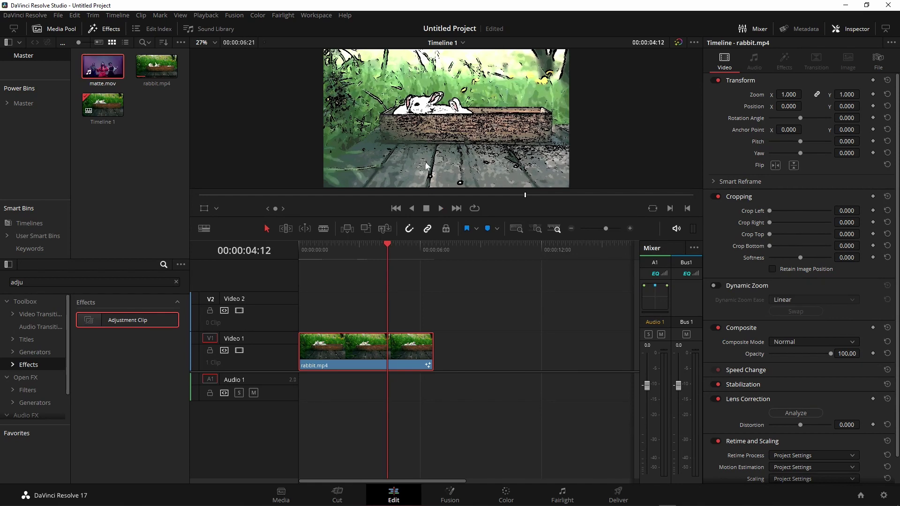
drag(389, 255, 371, 308)
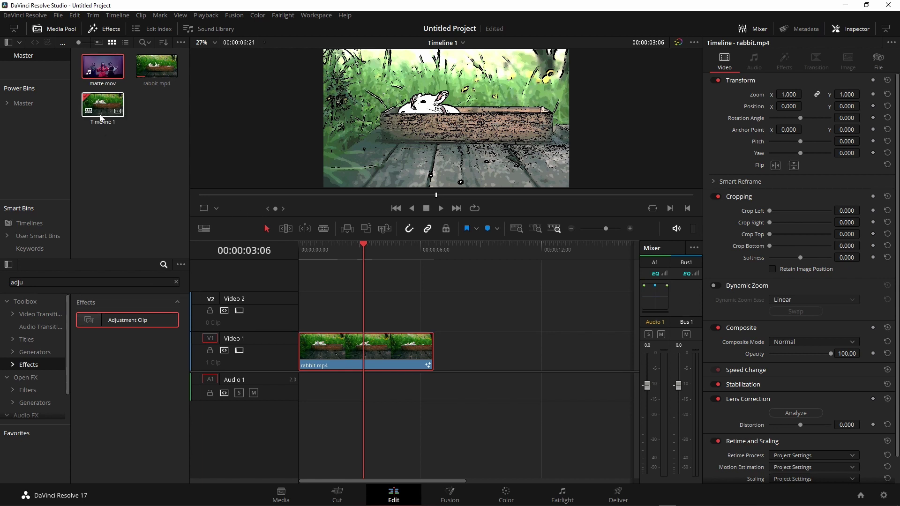
Place matte.mov directly after rabbit.mp4 on Video 1 and compare both clips in the timeline viewer
drag(99, 75, 436, 355)
click(491, 255)
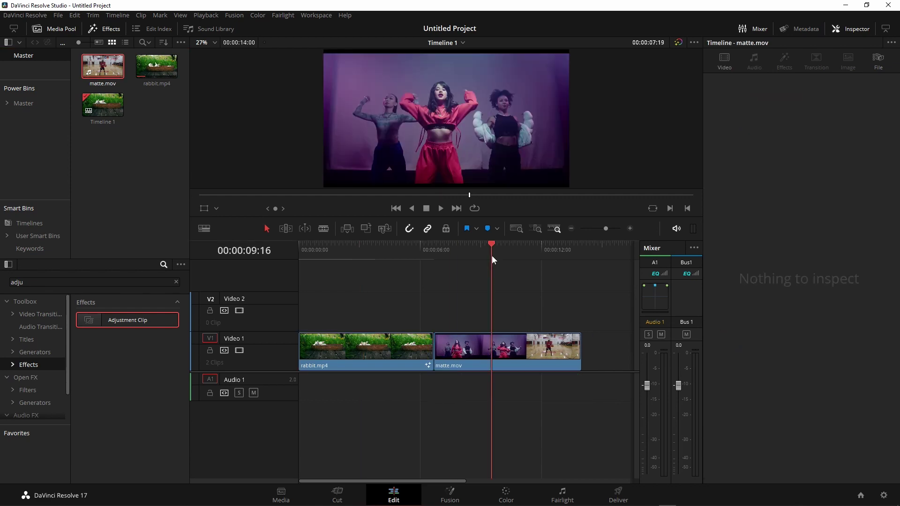
click(352, 255)
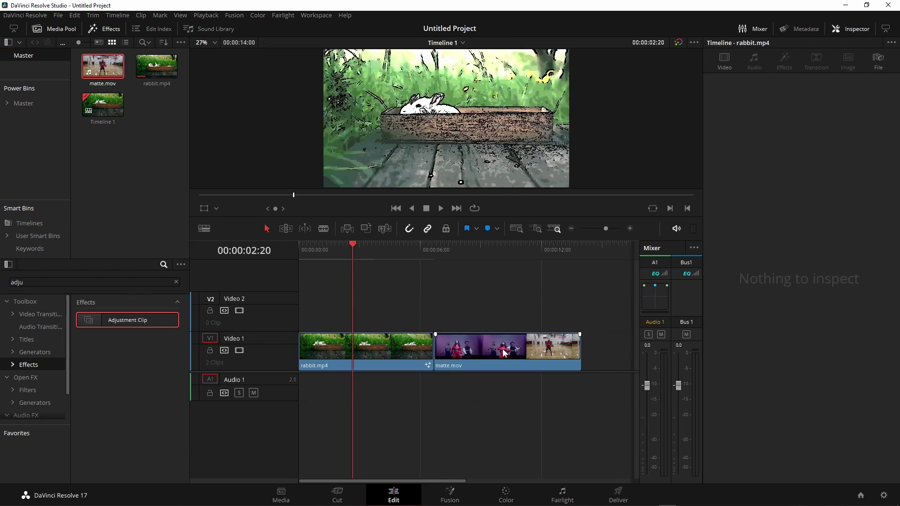
click(455, 363)
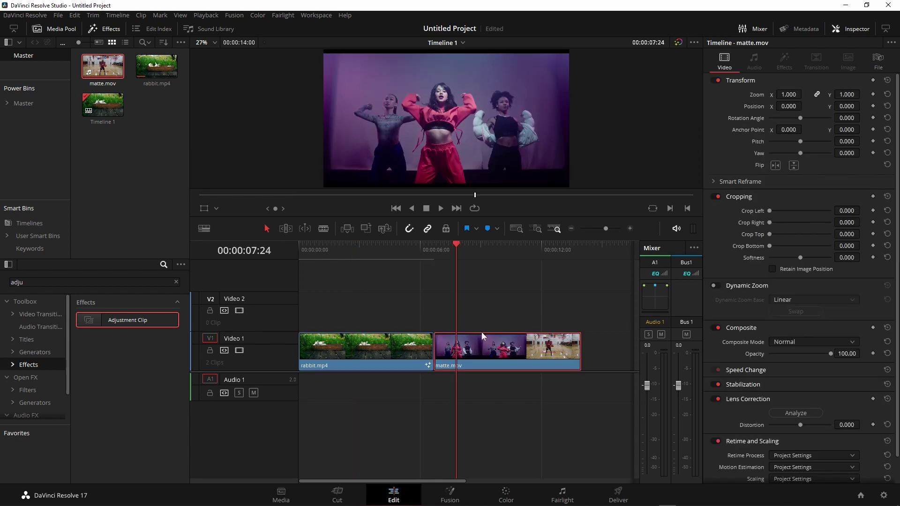
Open the rabbit clip's composition on the Fusion page and examine its complete node tree
click(398, 357)
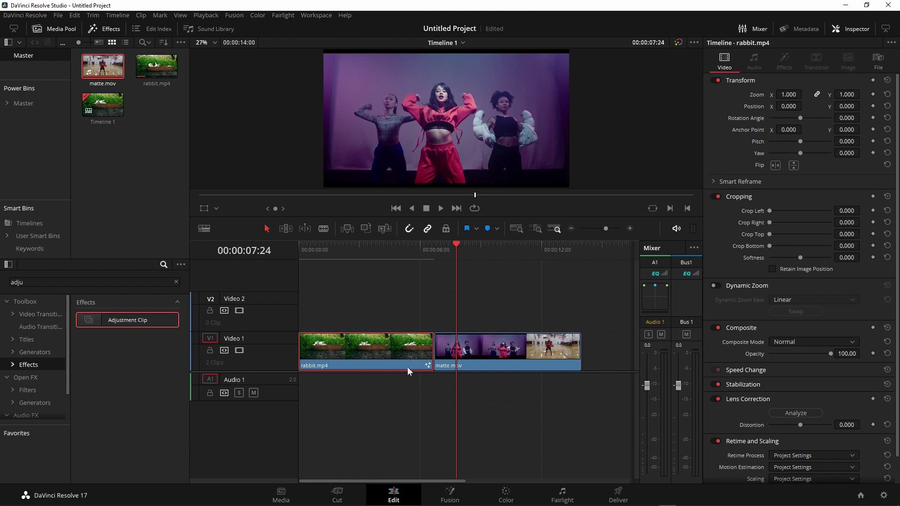
click(335, 254)
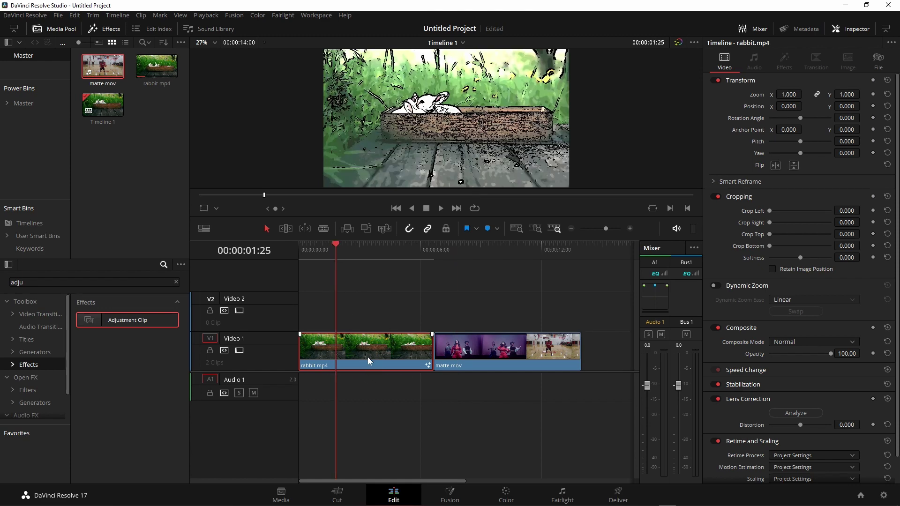
click(450, 495)
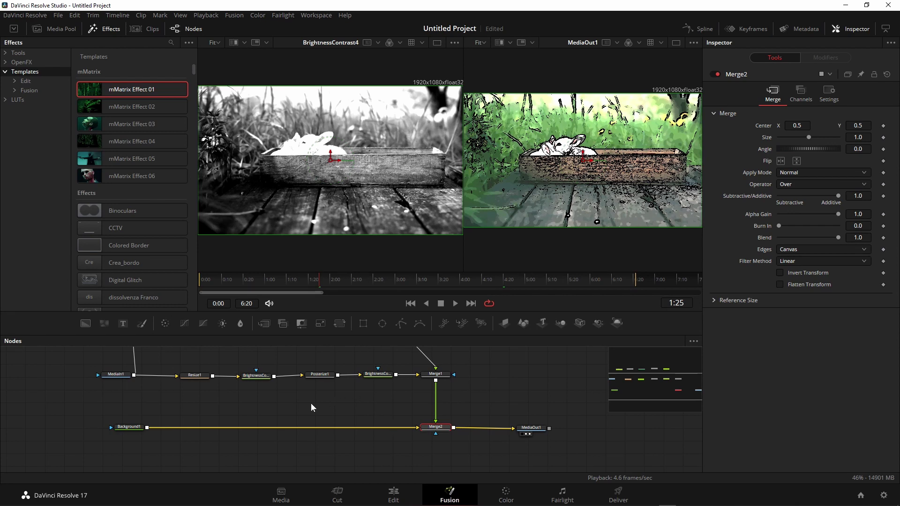
scroll(311, 408, up, 2)
scroll(310, 426, down, 3)
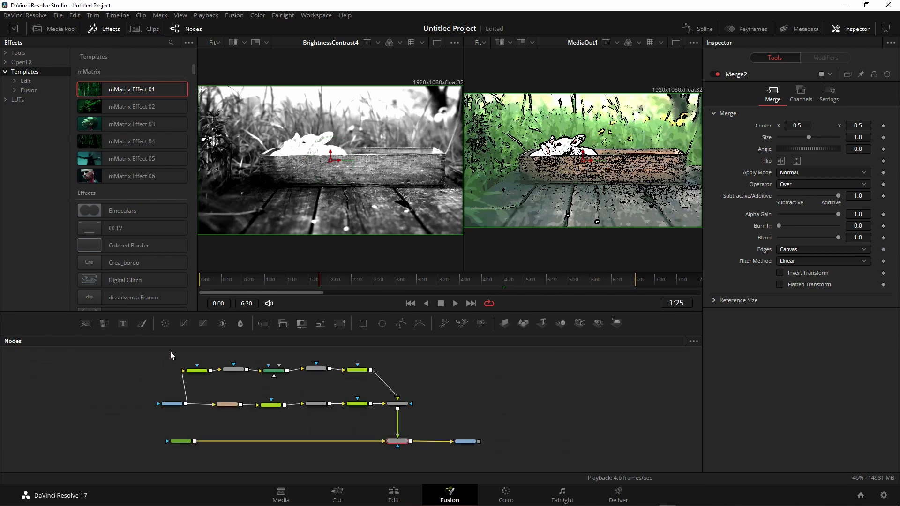
Return to the Edit page and park the playhead over the matte.mov clip
click(404, 497)
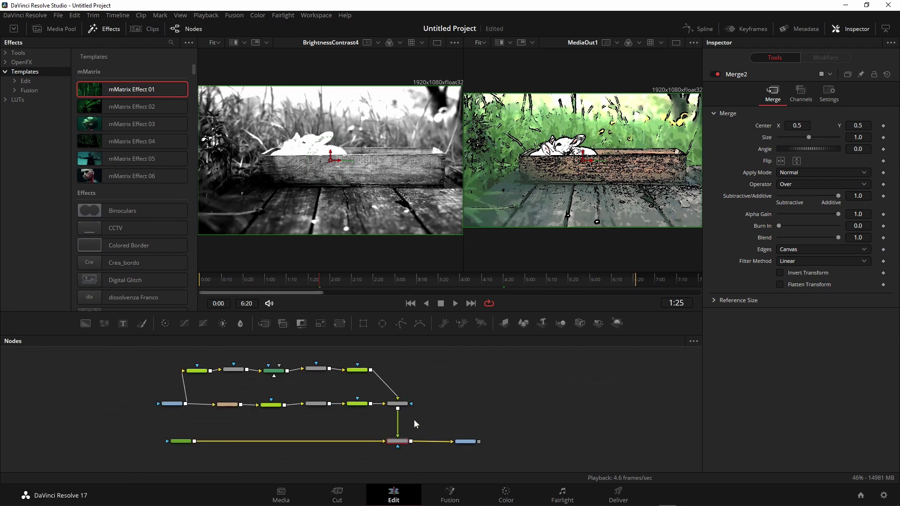
click(500, 274)
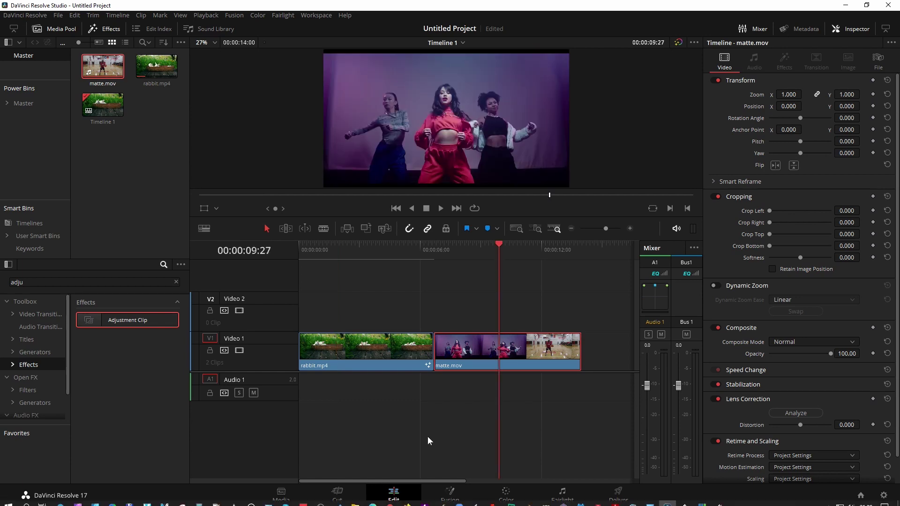
Copy all effect nodes between MediaIn and MediaOut in the rabbit clip's Fusion composition, and return to the Edit page
drag(500, 250, 379, 272)
click(450, 496)
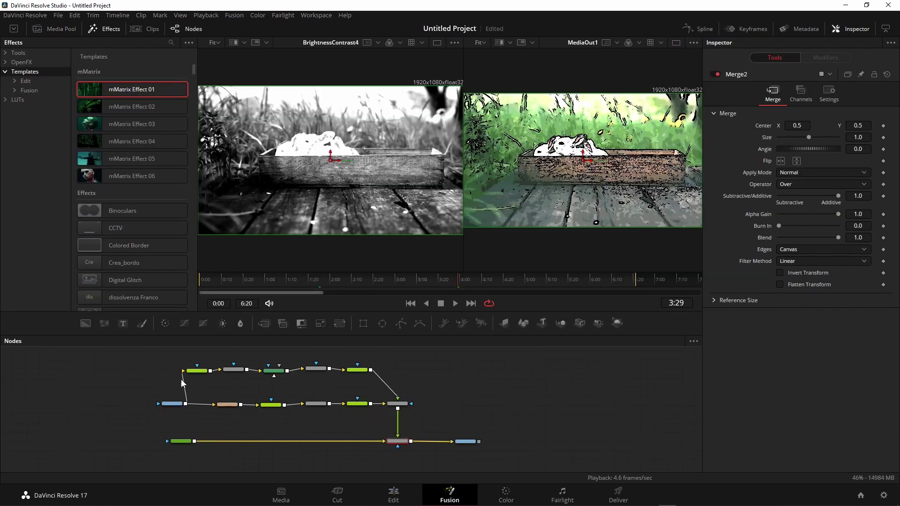
click(118, 406)
drag(160, 357, 422, 456)
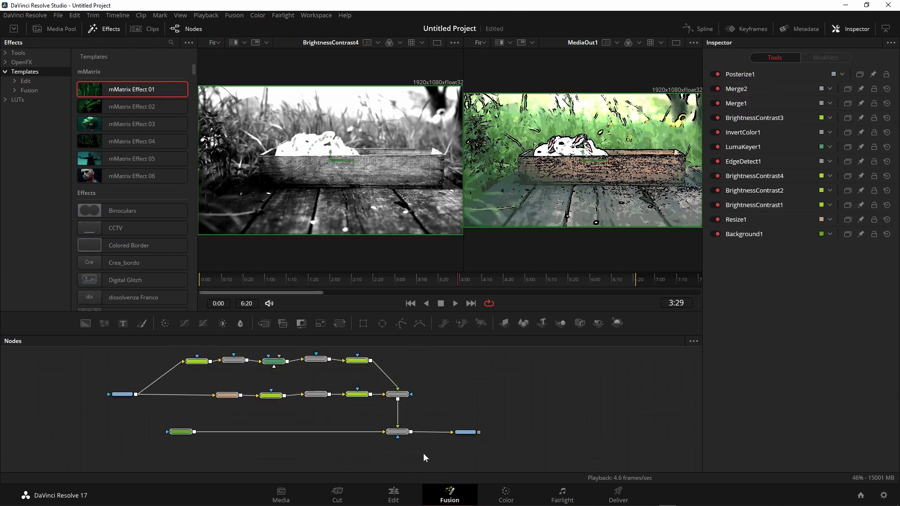
click(393, 496)
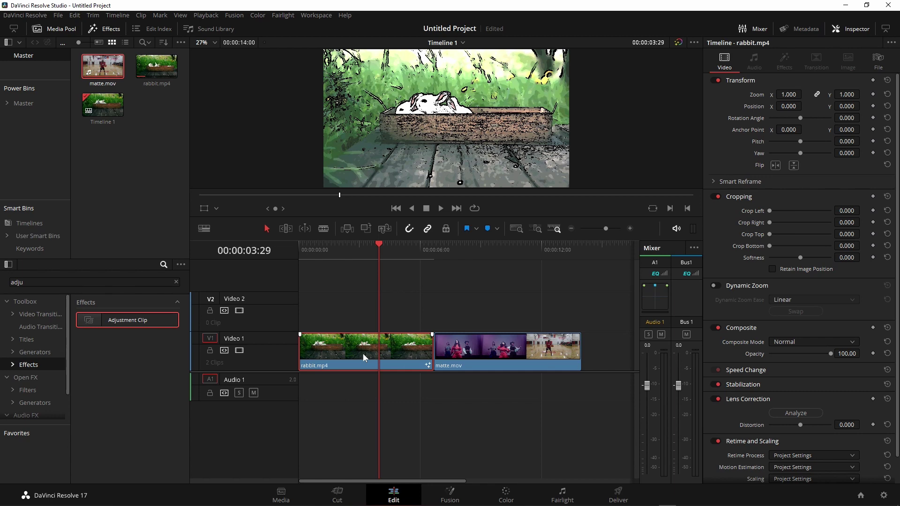
Replace the rabbit clip carrying the effect with a fresh copy of rabbit.mp4 at the start of Video 2
key(BackSpace)
drag(157, 66, 290, 302)
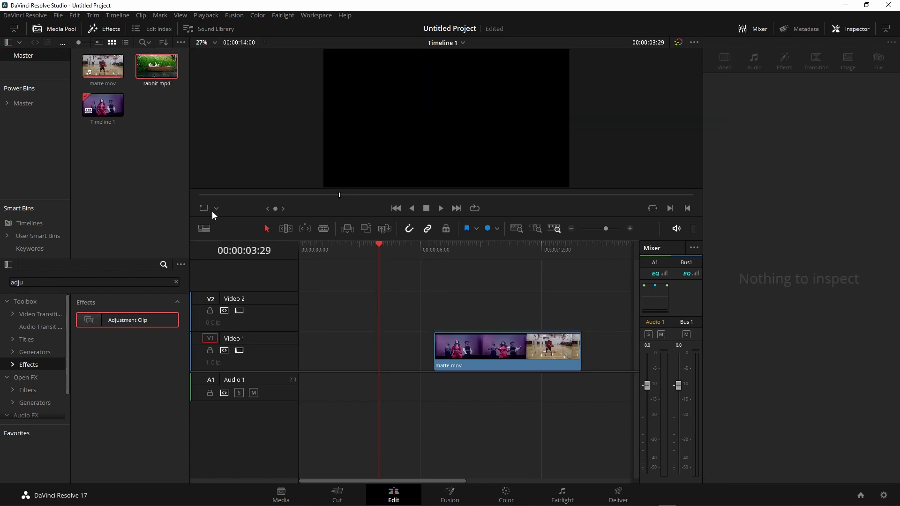
drag(162, 69, 318, 304)
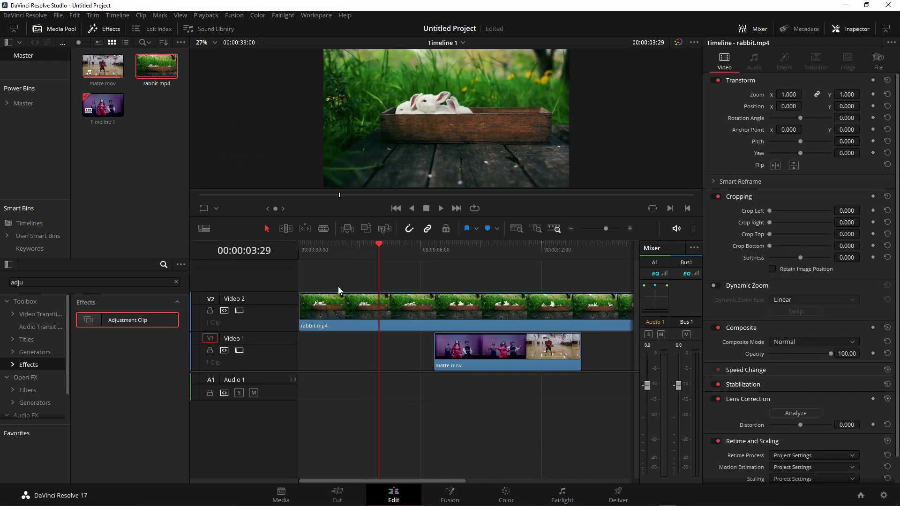
Cut the new rabbit clip to end where matte.mov begins and move it down to Video 1
drag(371, 251, 434, 253)
click(461, 305)
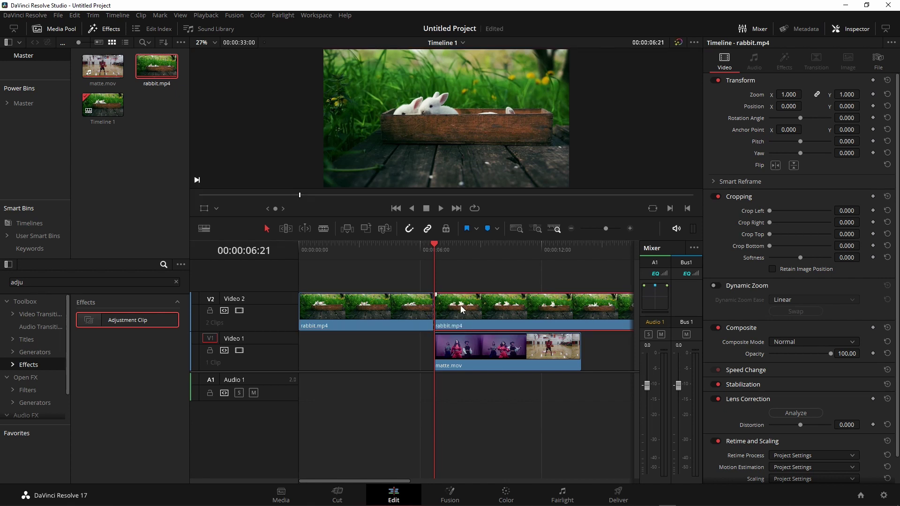
key(Delete)
drag(387, 311, 385, 343)
Clear the effects search and add an Adjustment Clip on Video 2 spanning both rabbit.mp4 and matte.mov
drag(442, 268, 310, 266)
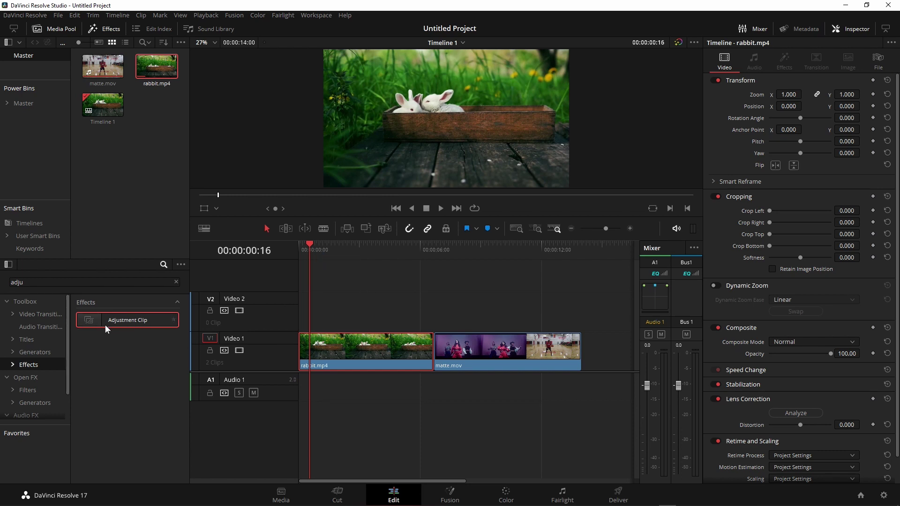
drag(59, 282, 1, 285)
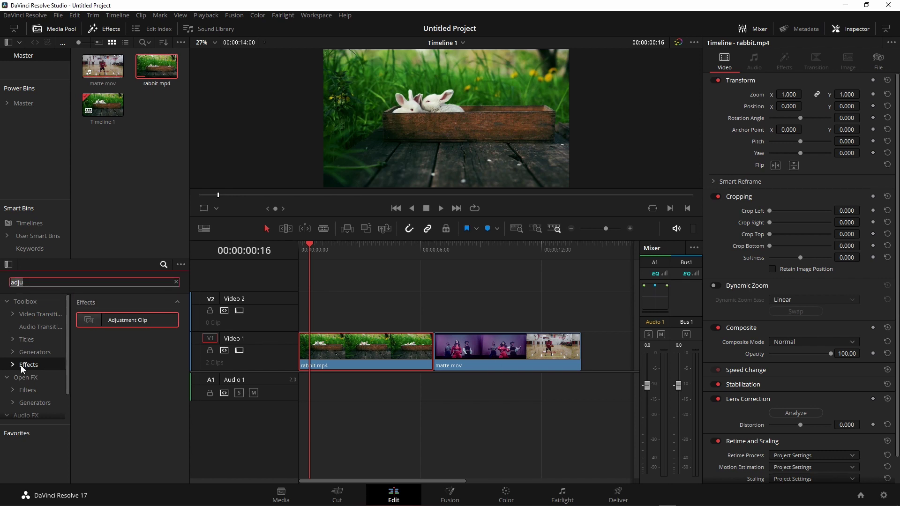
key(BackSpace)
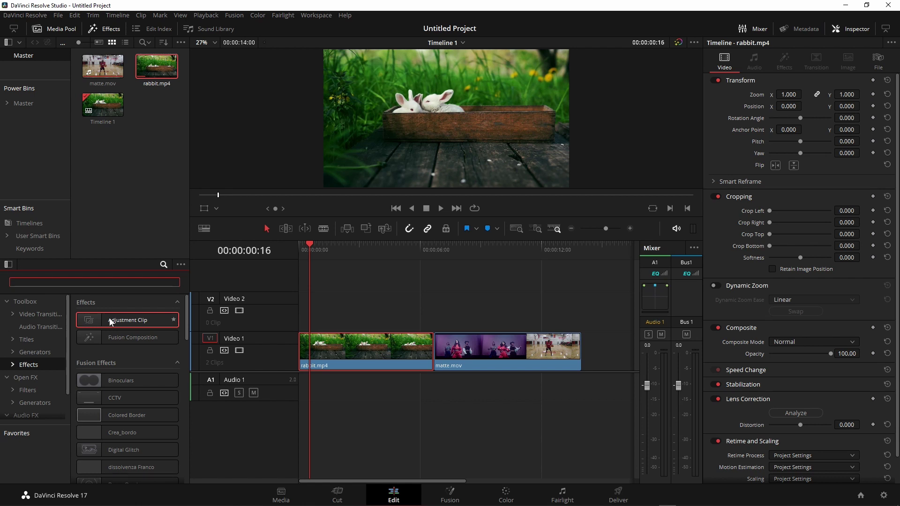
drag(119, 323, 300, 311)
drag(396, 307, 581, 307)
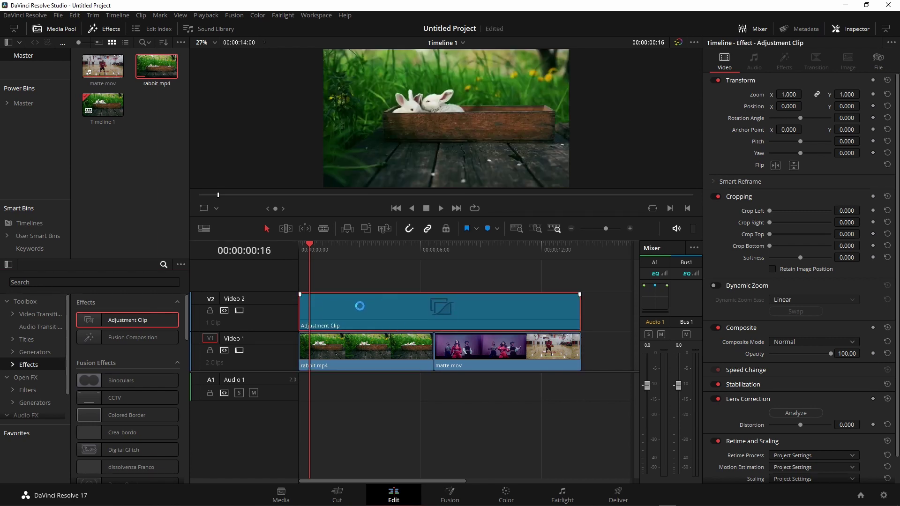
Open the adjustment clip's composition on the Fusion page and scrub through its footage
click(452, 493)
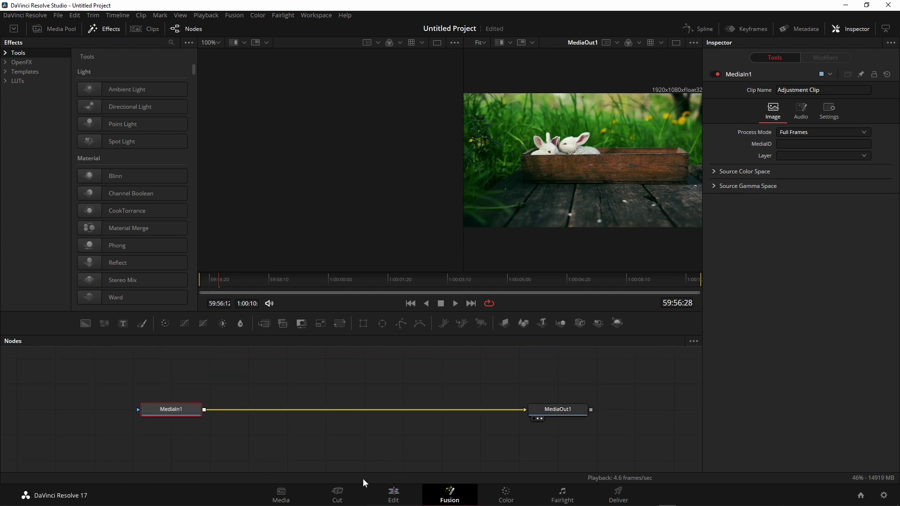
mouse_move(163, 411)
mouse_down()
mouse_move(148, 401)
mouse_move(147, 413)
mouse_up()
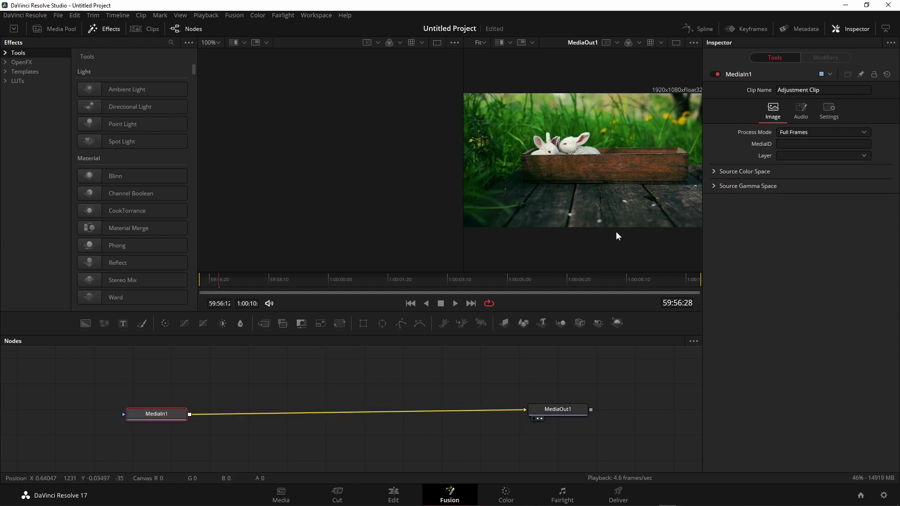
click(257, 284)
drag(259, 285, 561, 283)
drag(310, 283, 201, 284)
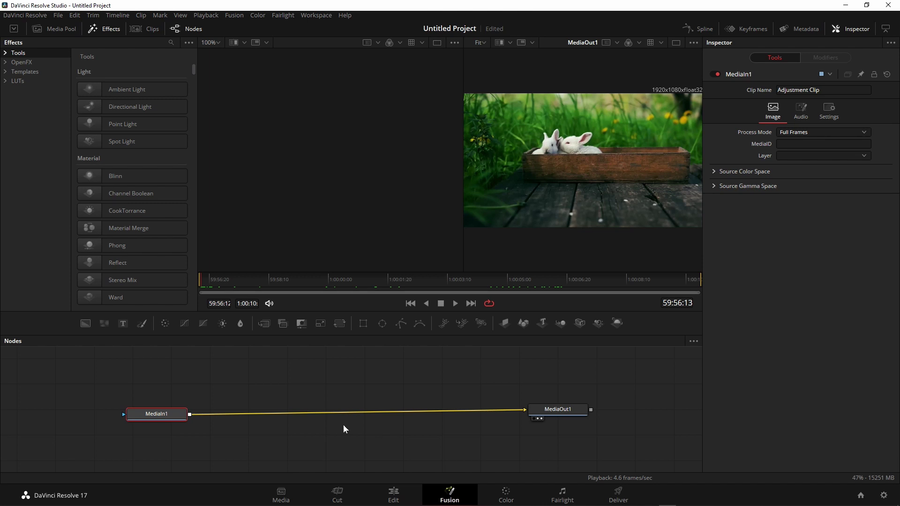
Paste the copied effect nodes into the composition, arrange MediaIn1 and MediaOut1 around them, and feed Merge2 into MediaOut1
drag(539, 408, 603, 411)
drag(346, 400, 276, 385)
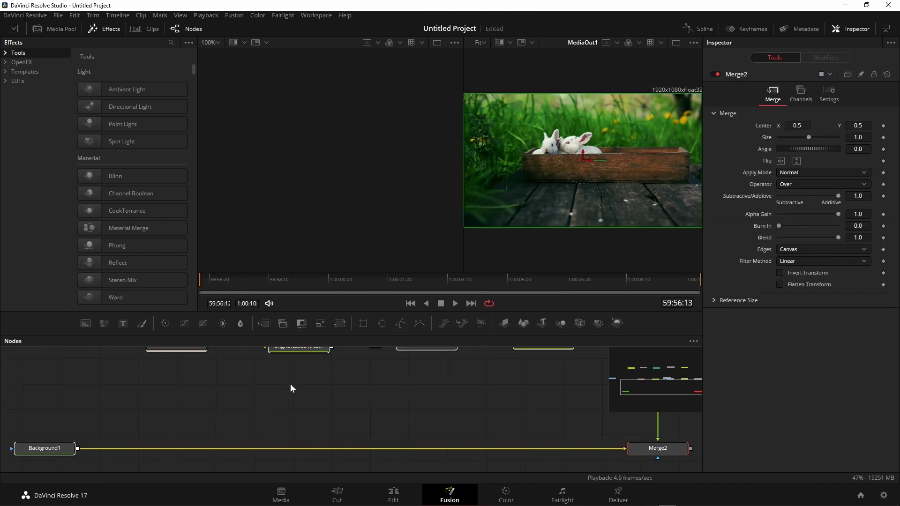
scroll(377, 383, down, 5)
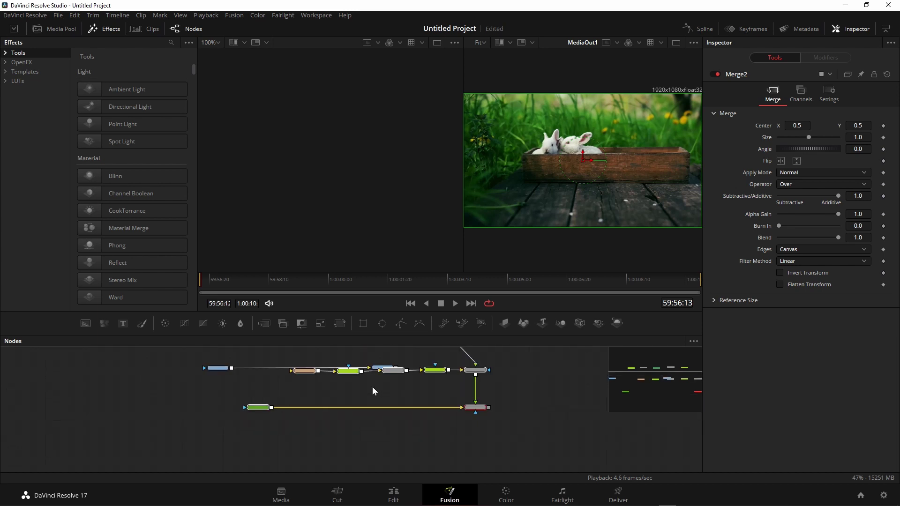
drag(373, 385, 364, 401)
mouse_move(210, 390)
mouse_down()
mouse_move(195, 408)
mouse_move(203, 395)
mouse_up()
drag(364, 389, 227, 412)
drag(317, 419, 508, 425)
Connect MediaIn1's output to both BrightnessContrast4 and Resize1
scroll(524, 436, up, 2)
drag(101, 398, 249, 446)
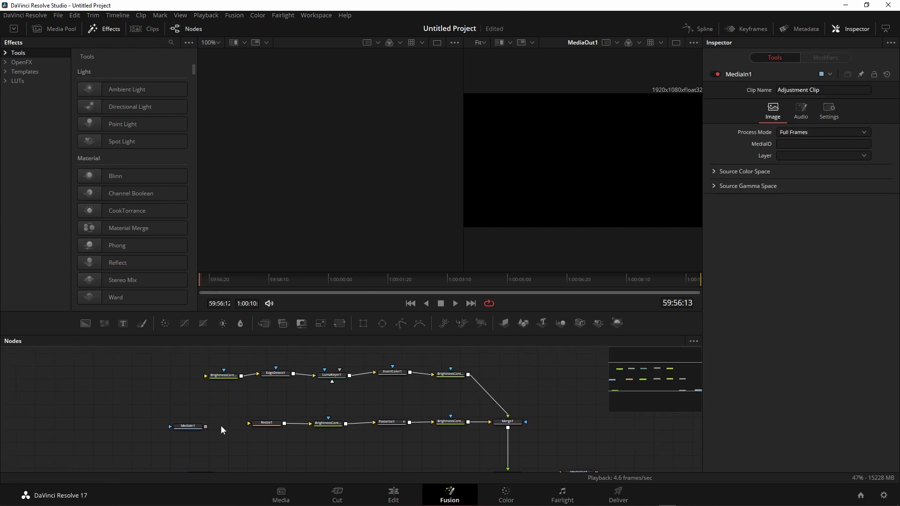
drag(206, 427, 206, 376)
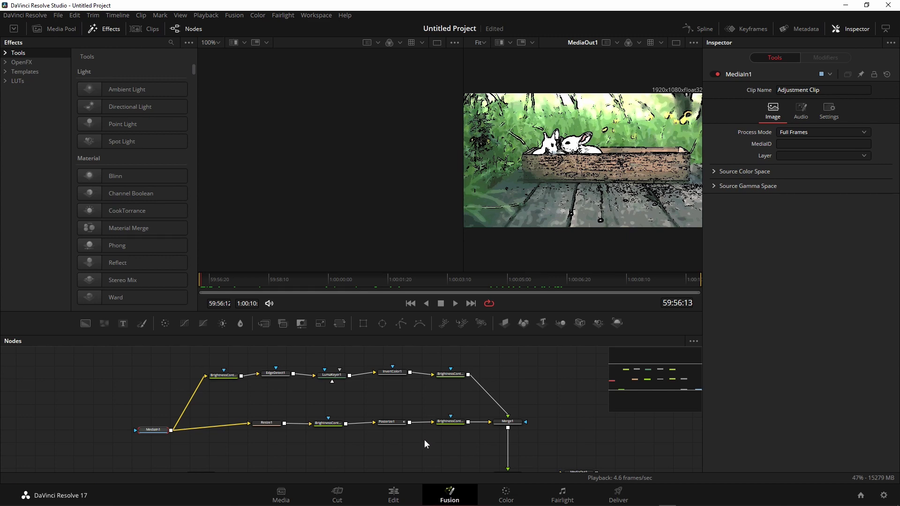
Return to the Edit page, play the timeline and scrub across both clips to review the adjustment clip's cartoon effect
click(394, 493)
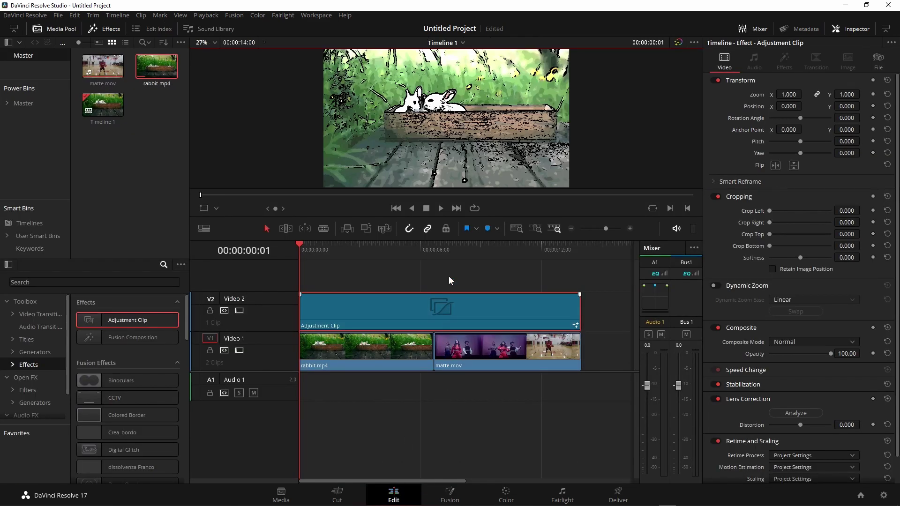
key(space)
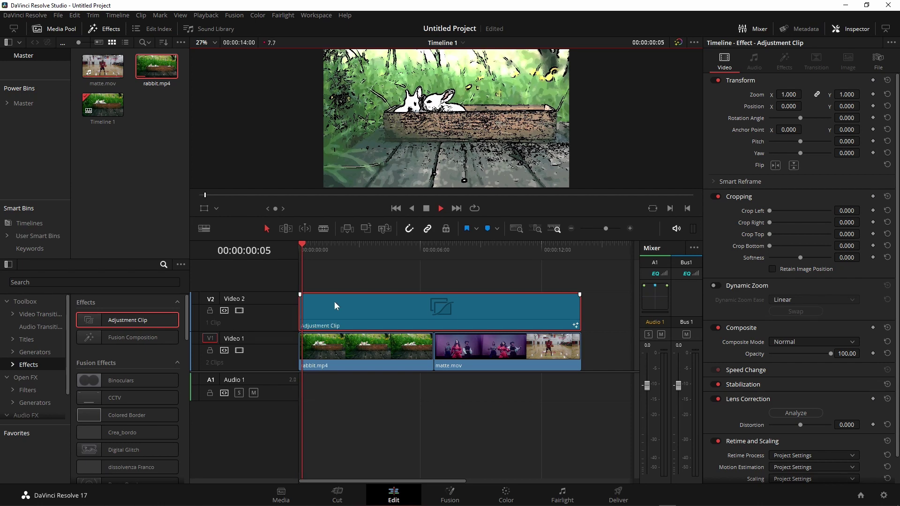
drag(354, 252, 507, 275)
Shorten the adjustment clip to end partway through matte.mov, and extend it back to the end of matte.mov
click(579, 311)
drag(580, 310, 477, 311)
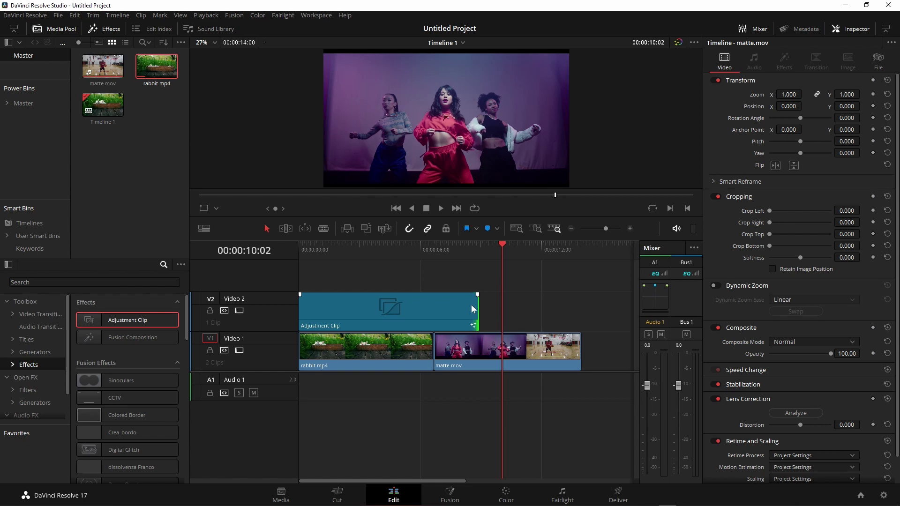
drag(477, 310, 580, 307)
mouse_move(501, 252)
mouse_down()
mouse_move(384, 270)
mouse_move(520, 267)
mouse_move(500, 265)
mouse_up()
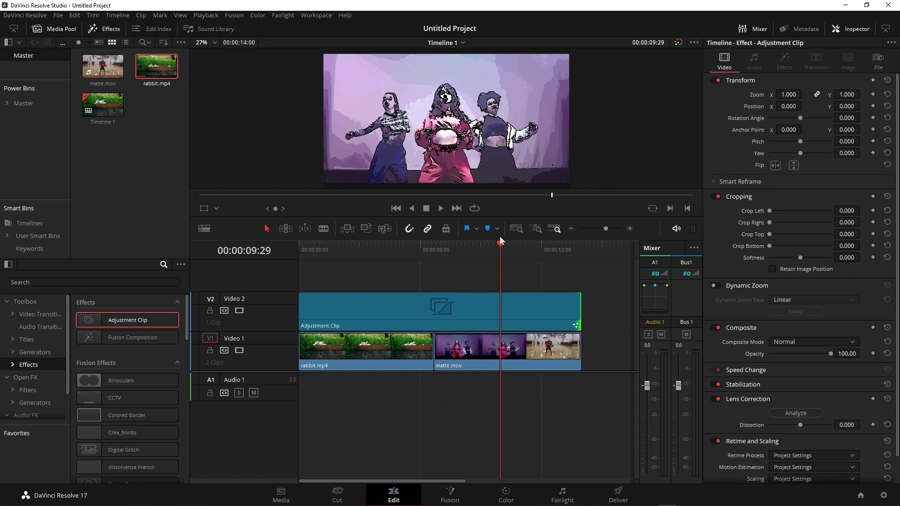
Split the adjustment clip at the cut between rabbit.mp4 and matte.mov
click(435, 249)
click(448, 308)
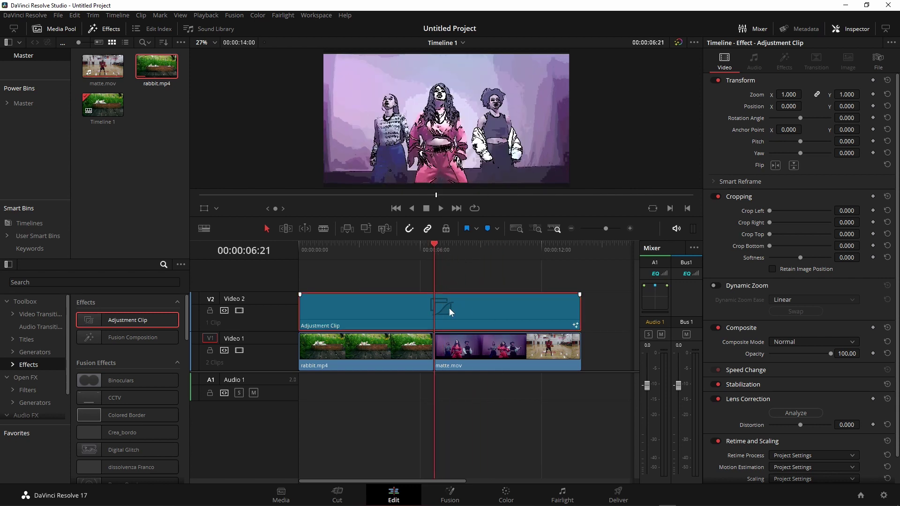
key(ctrl+b)
In the Fusion composition of the adjustment clip above matte.mov, lower EdgeDetect1's Threshold to about 0.024
drag(438, 256, 468, 254)
click(474, 307)
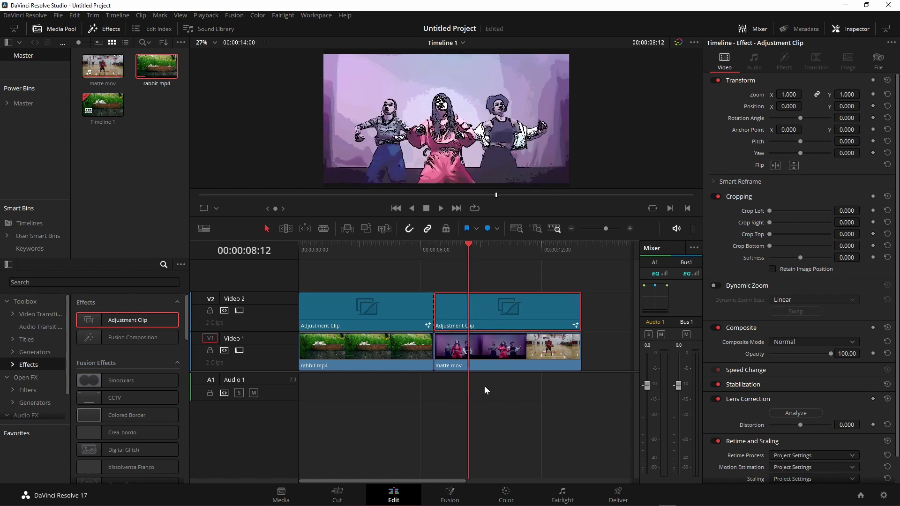
click(447, 496)
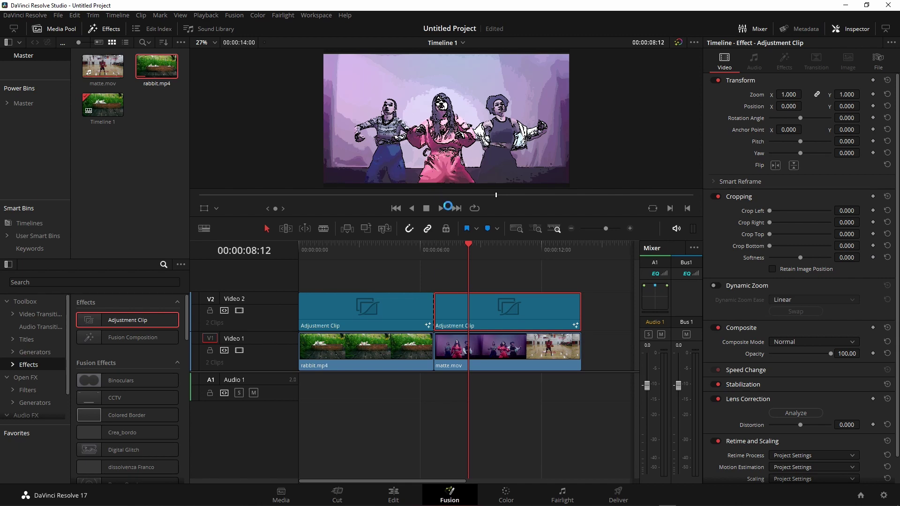
scroll(539, 378, up, 3)
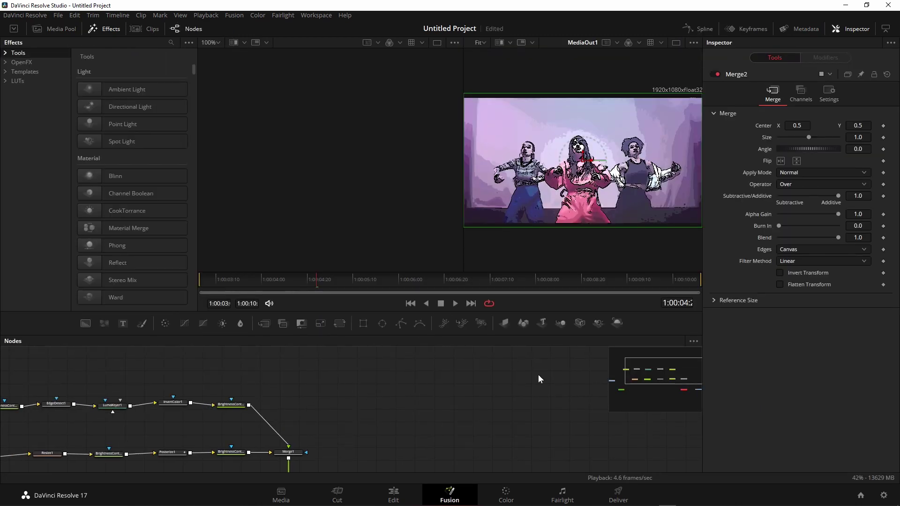
drag(497, 387, 637, 371)
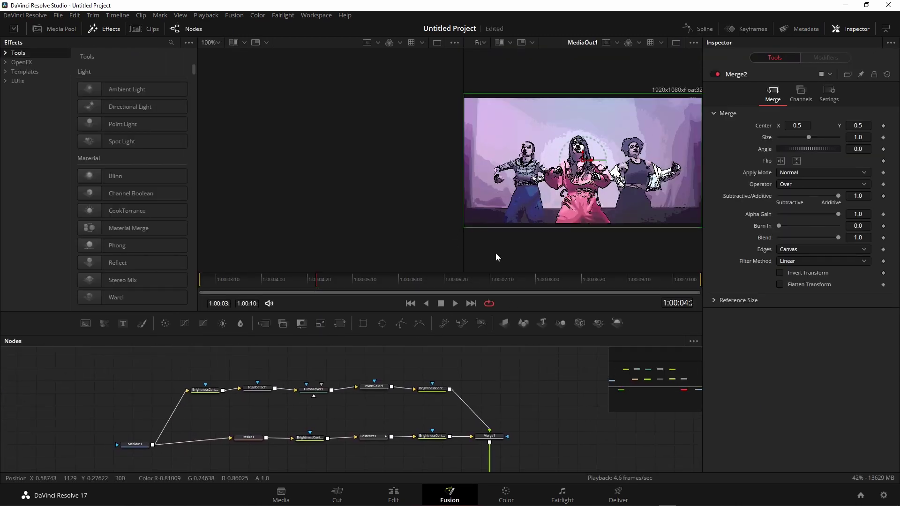
scroll(221, 421, up, 3)
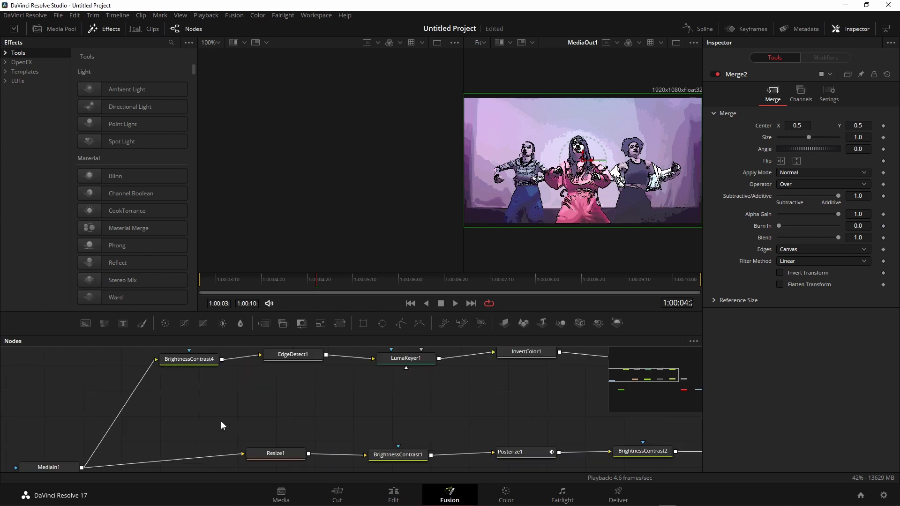
click(281, 368)
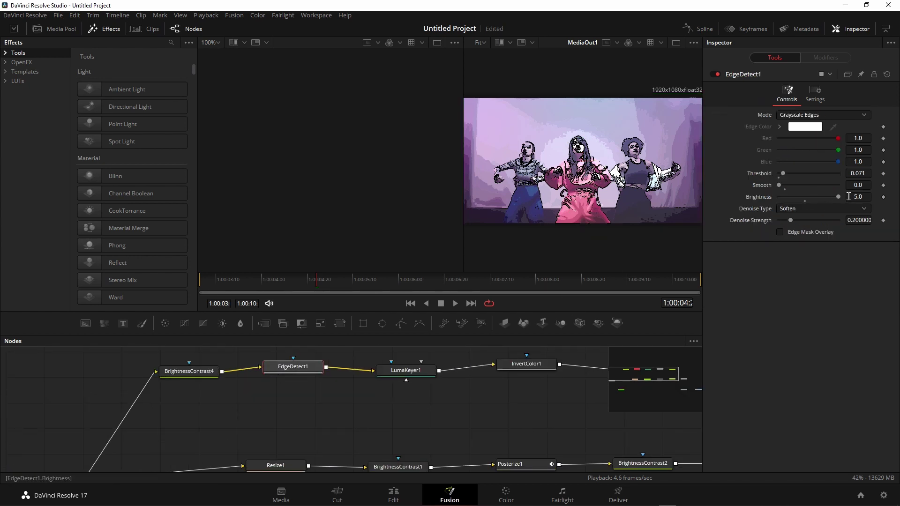
mouse_move(783, 173)
mouse_down()
mouse_move(808, 172)
mouse_move(772, 175)
mouse_up()
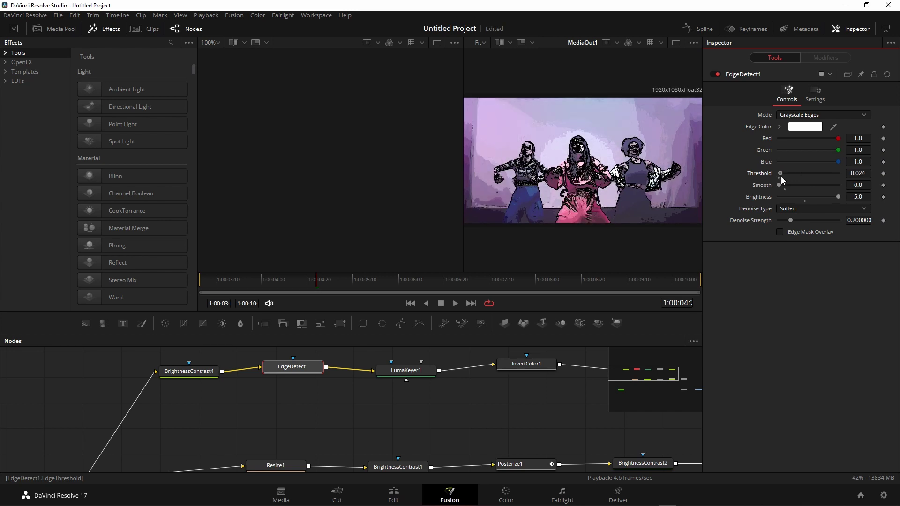
Set Posterize1 to Smoothness 11.8 and Steps 3.529, and return to the Edit page
click(510, 464)
drag(581, 412, 430, 371)
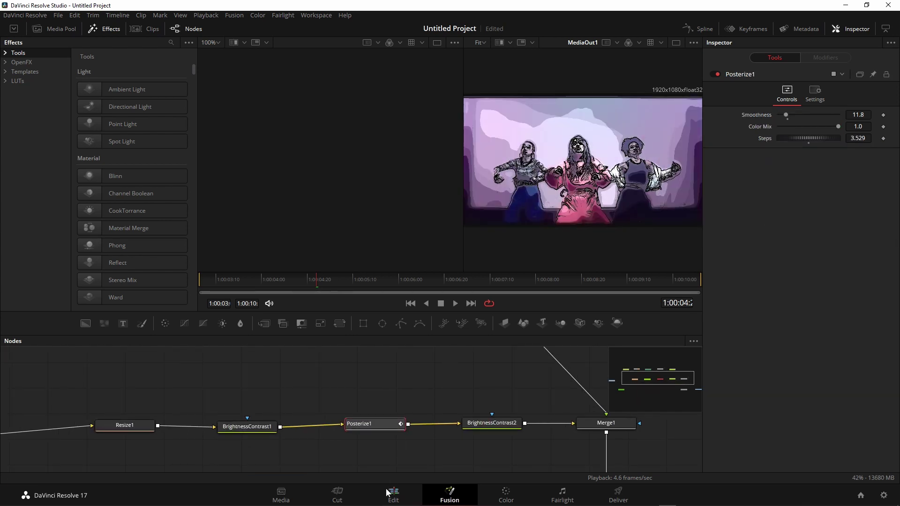
click(394, 496)
Trim the second adjustment clip to start at 00:00:07:22 and end within the dancers' footage, with a fade at each end
mouse_move(457, 250)
mouse_down()
mouse_move(395, 250)
mouse_move(454, 259)
mouse_up()
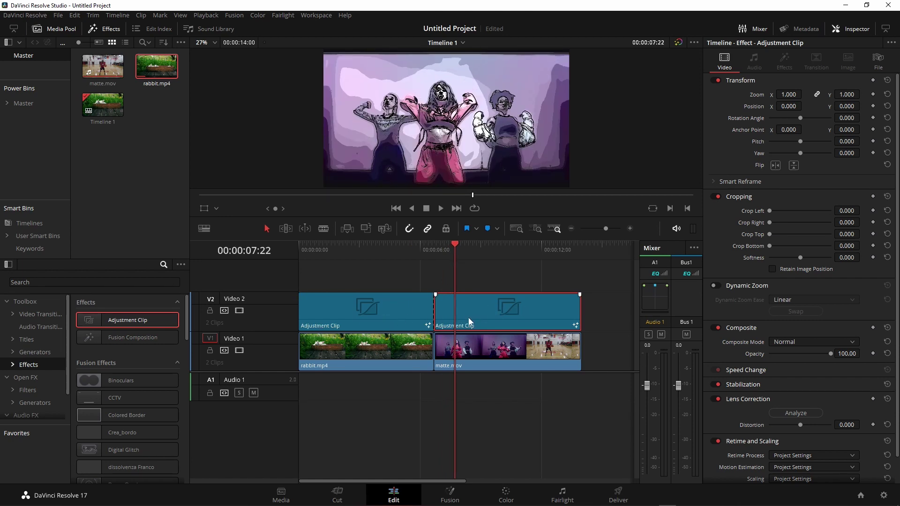
mouse_move(468, 317)
mouse_down()
mouse_move(519, 313)
mouse_move(464, 300)
mouse_up()
drag(605, 300, 507, 303)
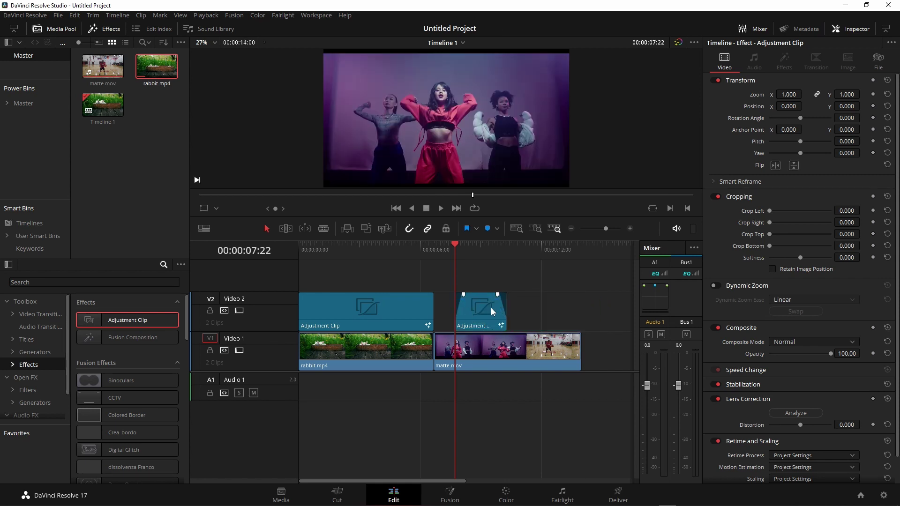
Play matte.mov from its start through the shortened adjustment clip to review the transition into and out of the effect
click(440, 253)
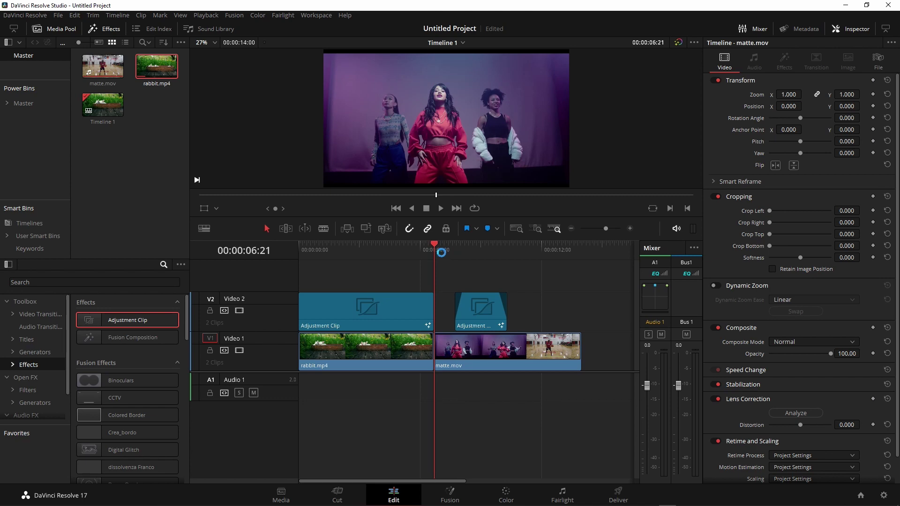
key(space)
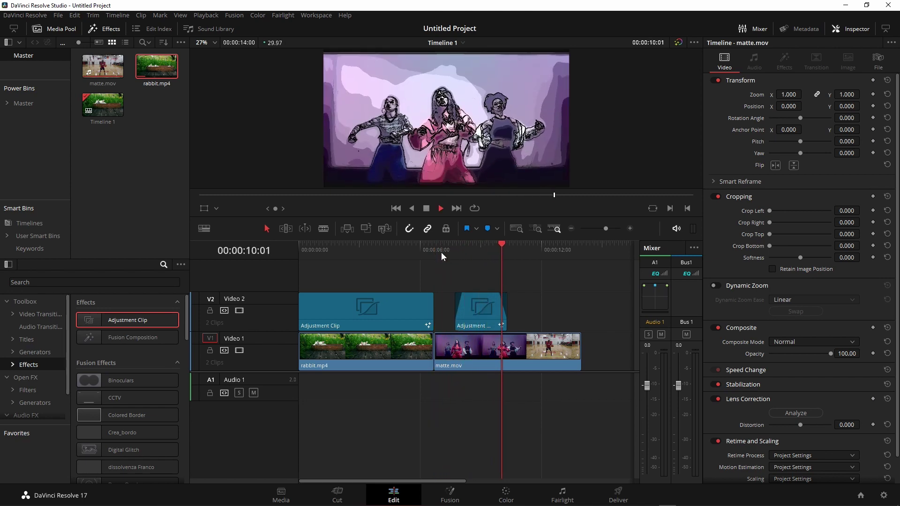
key(space)
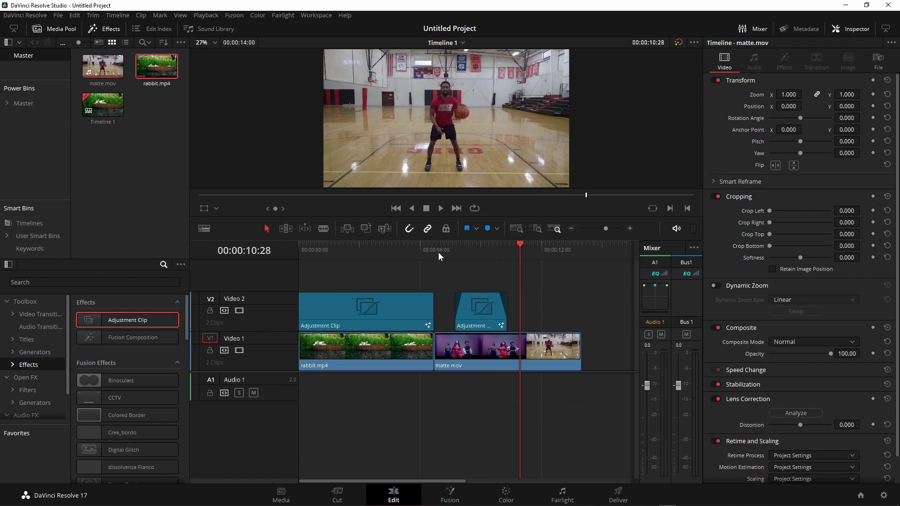
Replay the dancers' section of matte.mov through the shortened second adjustment clip to review both fades of the effect
drag(439, 252, 454, 255)
key(space)
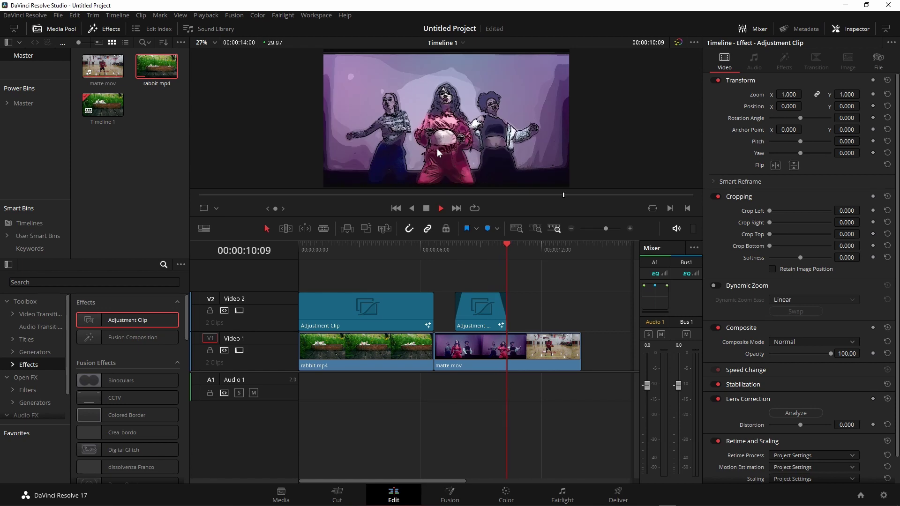
key(space)
Trim both ends of the first adjustment clip so it covers only a middle section of rabbit.mp4, and play into it
drag(432, 312, 335, 310)
click(329, 251)
click(322, 251)
click(315, 252)
click(341, 342)
key(space)
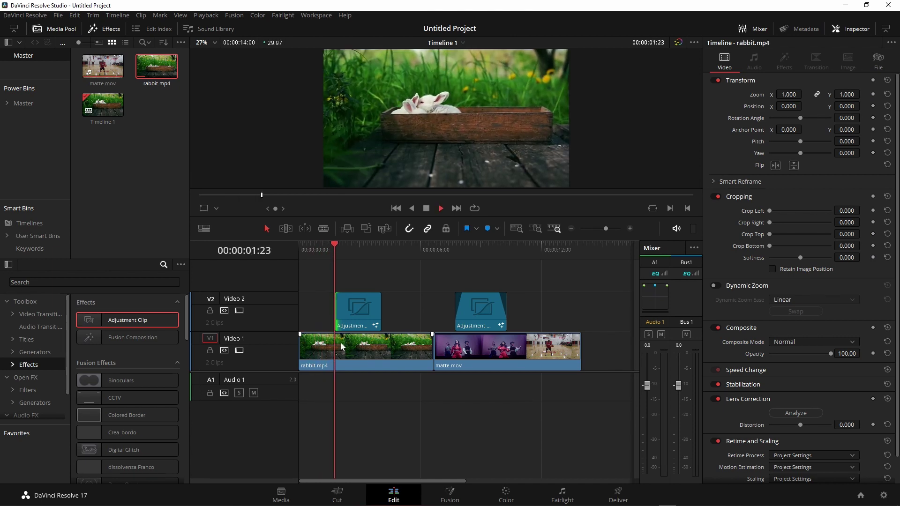
key(space)
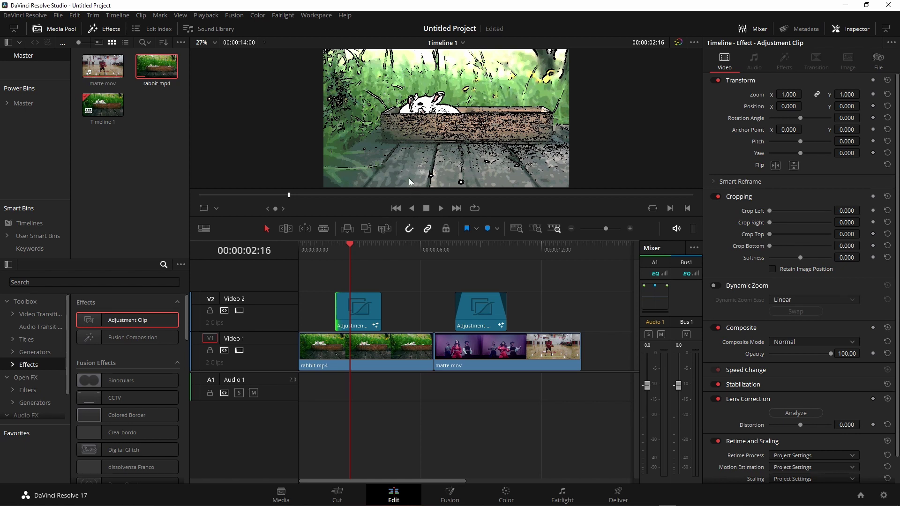
On the Color page, grade the first adjustment clip with RGB Offset 45.57/21.68/-3.03, Lift -0.06/0.01/0.11 and Gain 1.10/0.99/0.83, and return to the Edit page
click(371, 309)
click(506, 495)
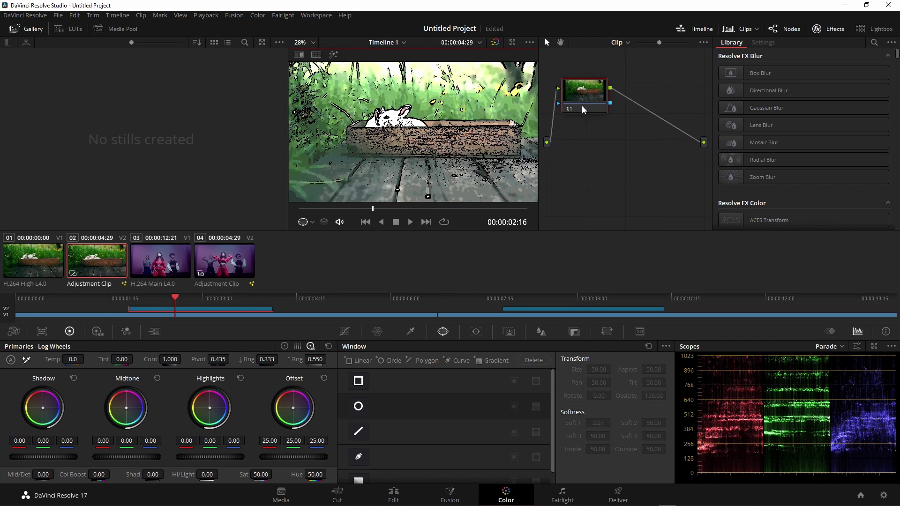
drag(293, 409, 285, 402)
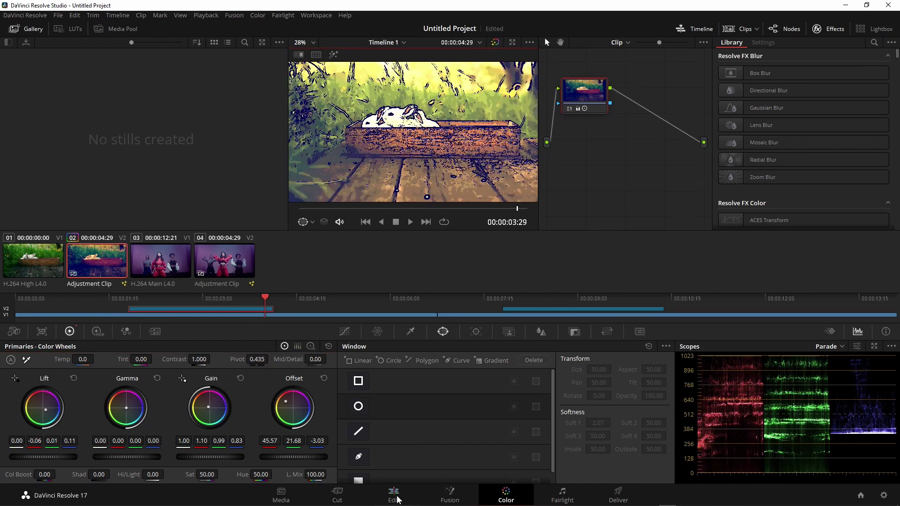
click(393, 497)
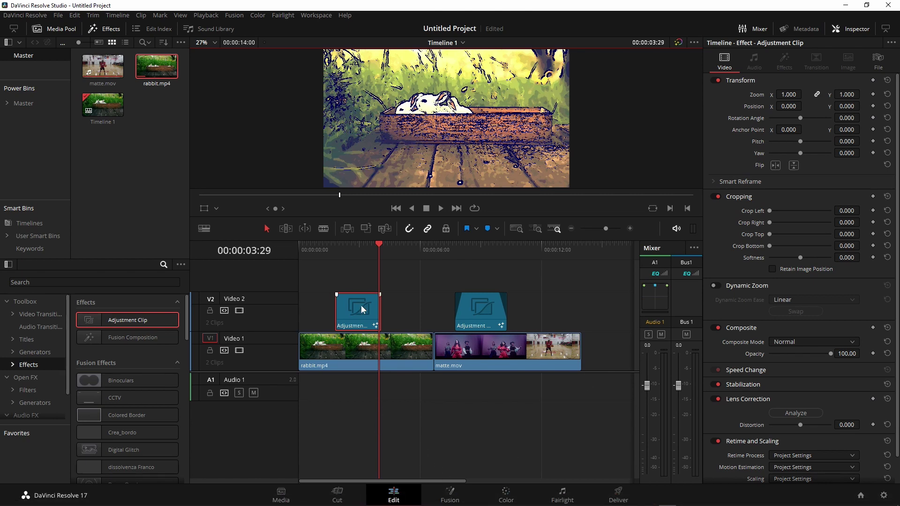
Examine the options for saving and loading Merge2's settings in the first adjustment clip's Fusion composition, and return to the Edit page
click(445, 490)
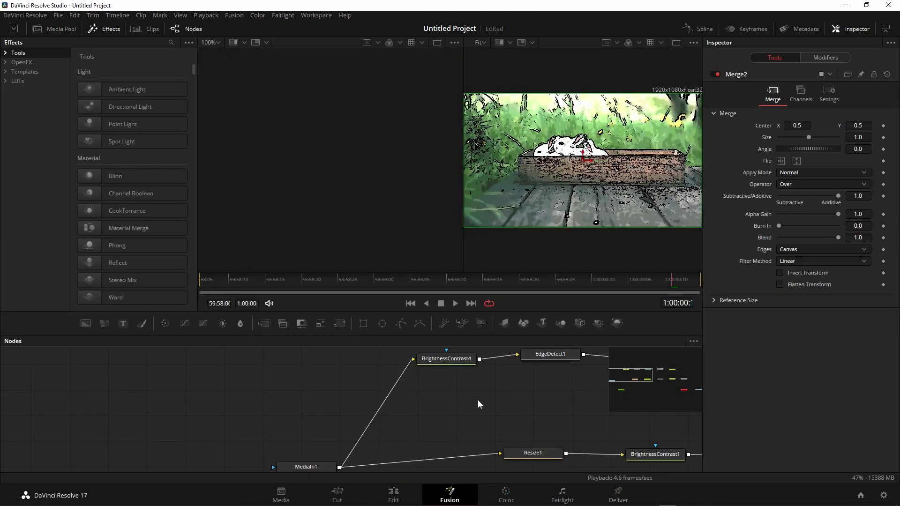
key(ctrl+f)
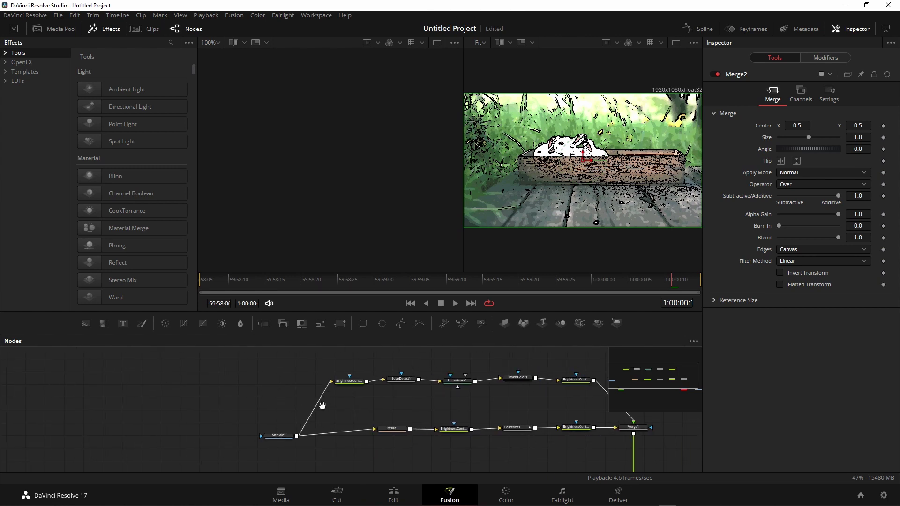
scroll(275, 405, down, 2)
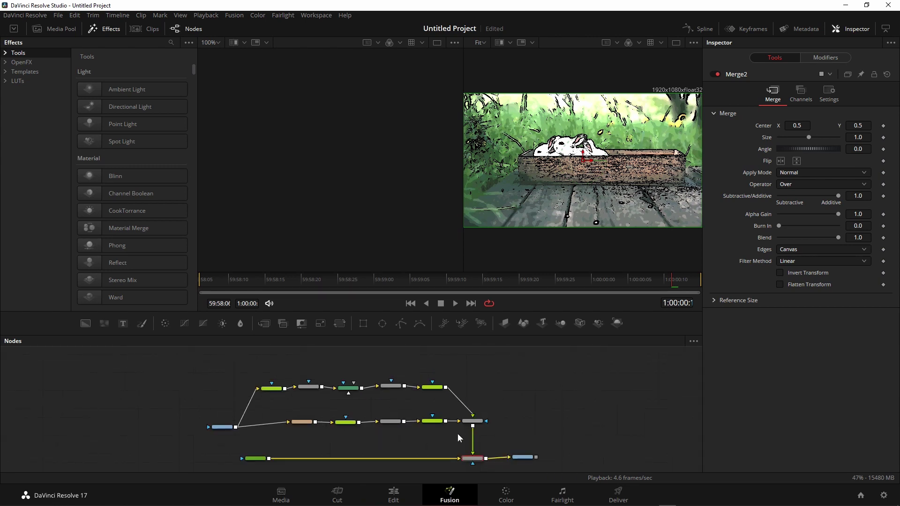
right_click(473, 460)
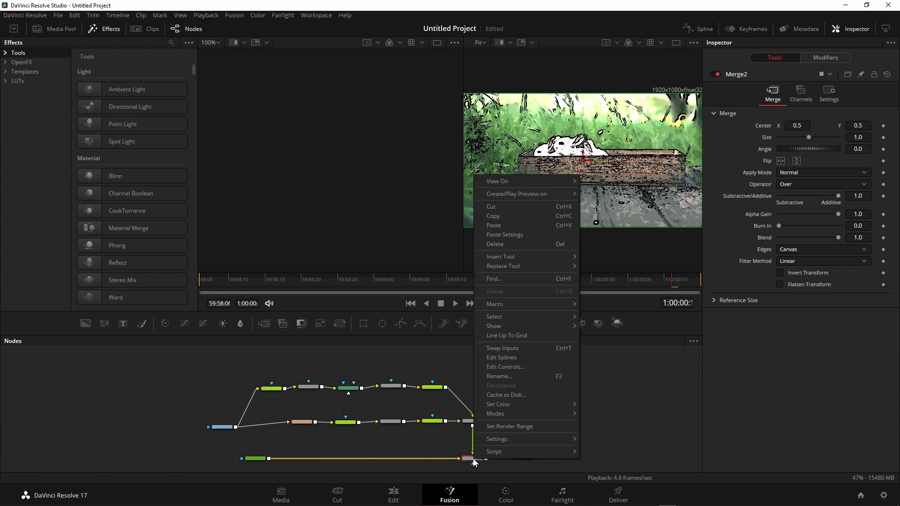
mouse_move(526, 438)
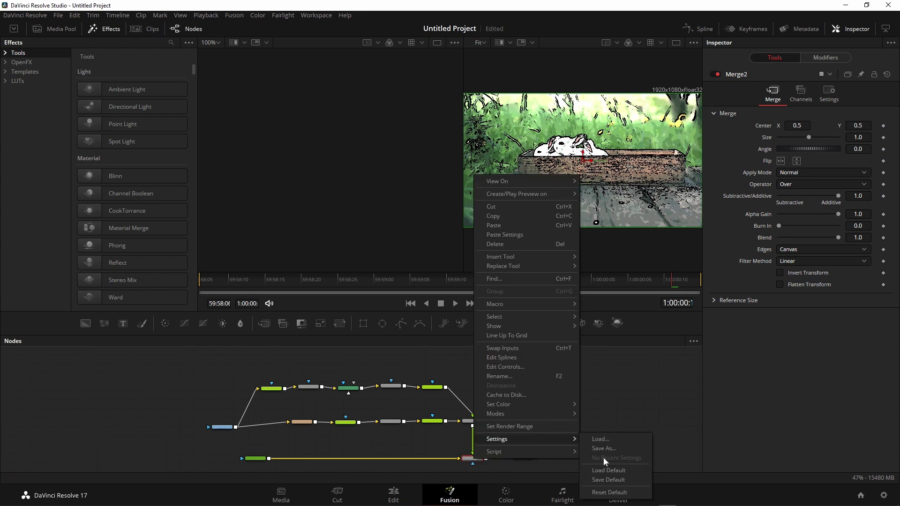
click(622, 367)
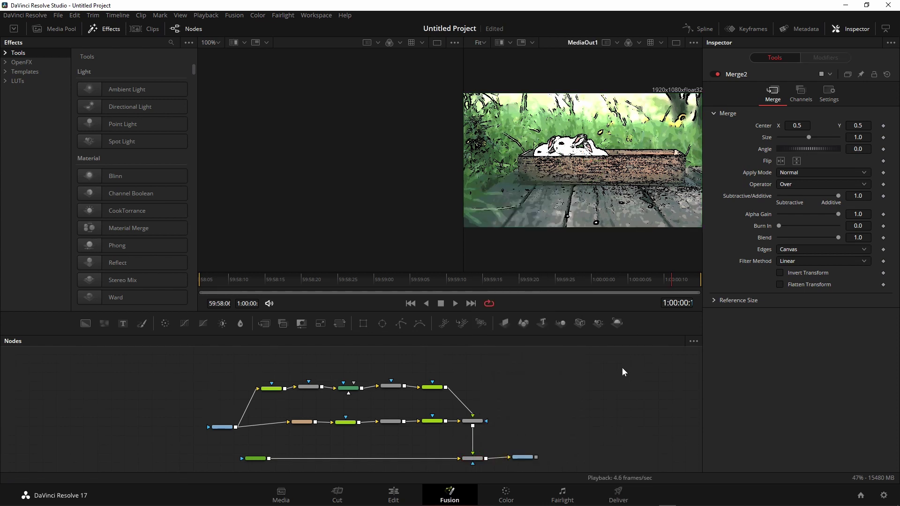
key(shift+4)
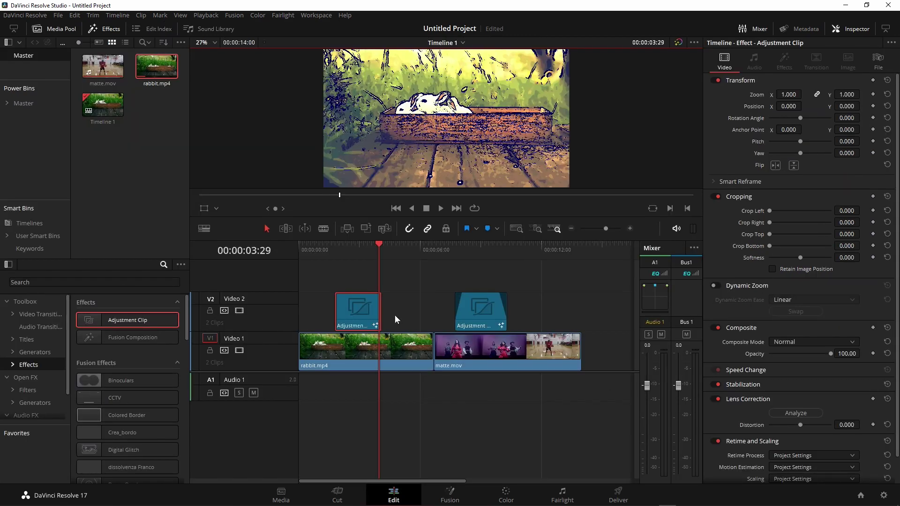